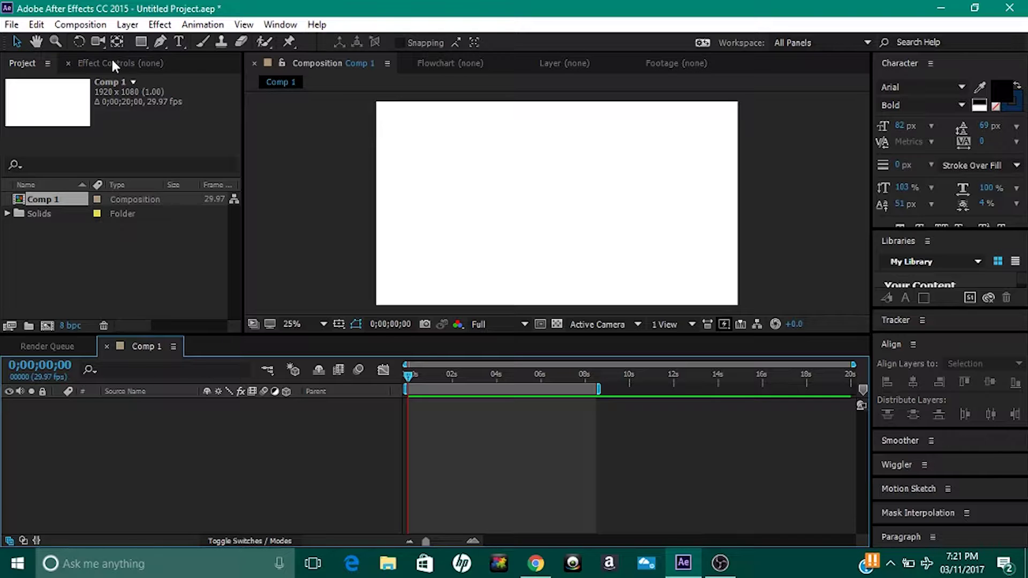
# Open the timeline's context menu in the empty Comp 1 to add a new layer
pyautogui.rightClick(130, 454)
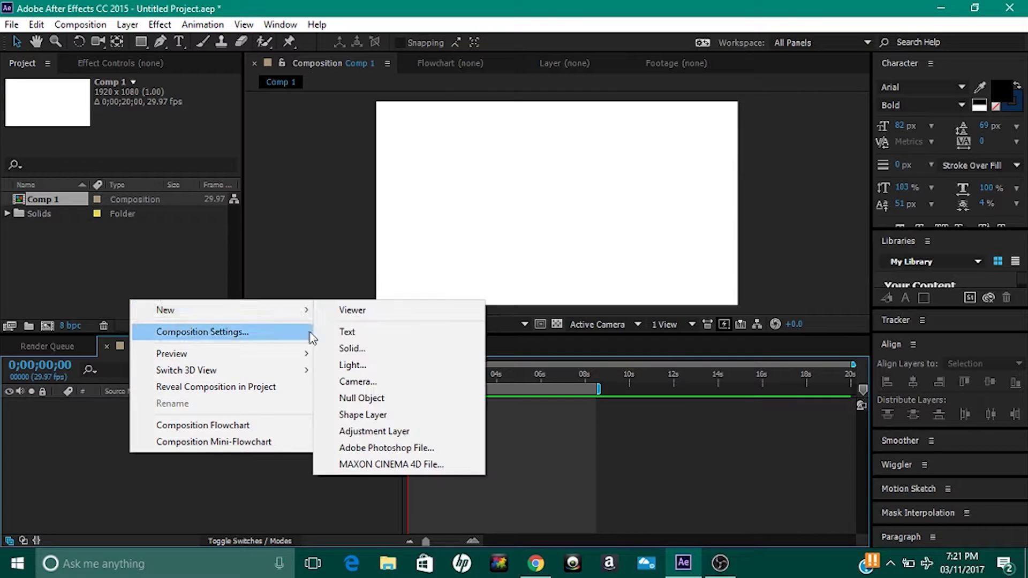
# Add a white full-frame solid layer to Comp 1, cancelling a second solid
pyautogui.click(345, 350)
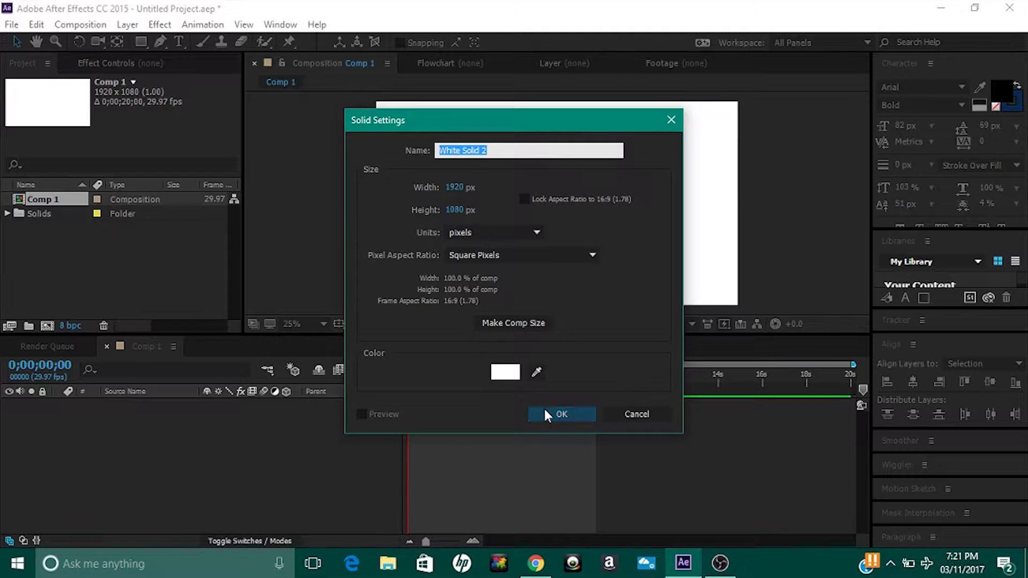
pyautogui.click(546, 414)
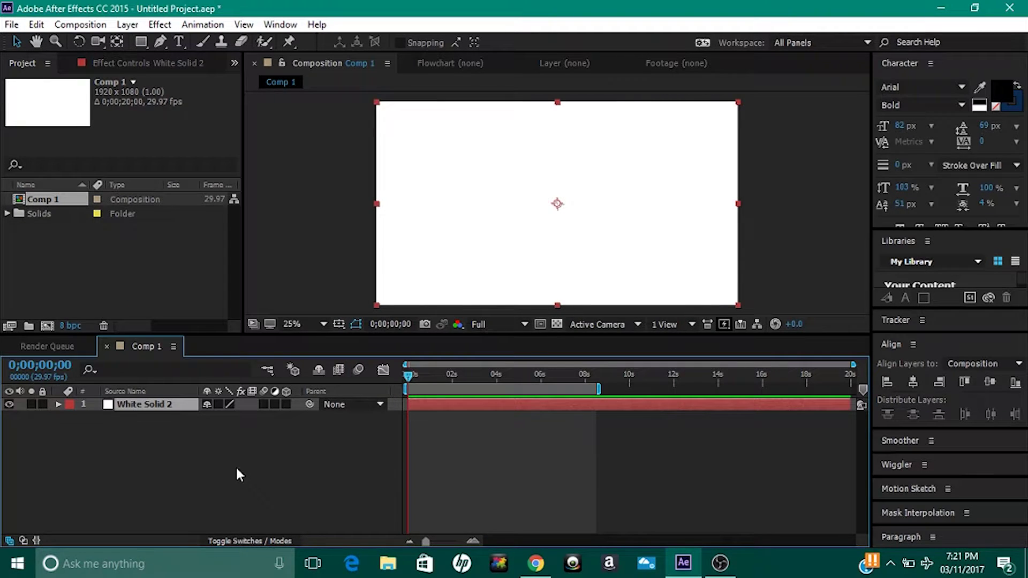
pyautogui.rightClick(236, 467)
pyautogui.moveTo(328, 328)
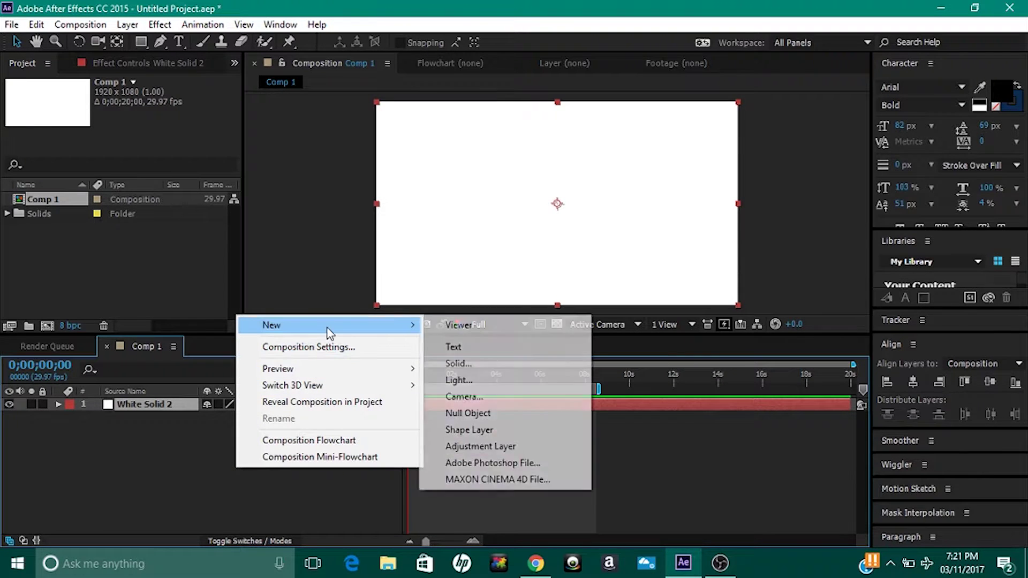
pyautogui.click(492, 366)
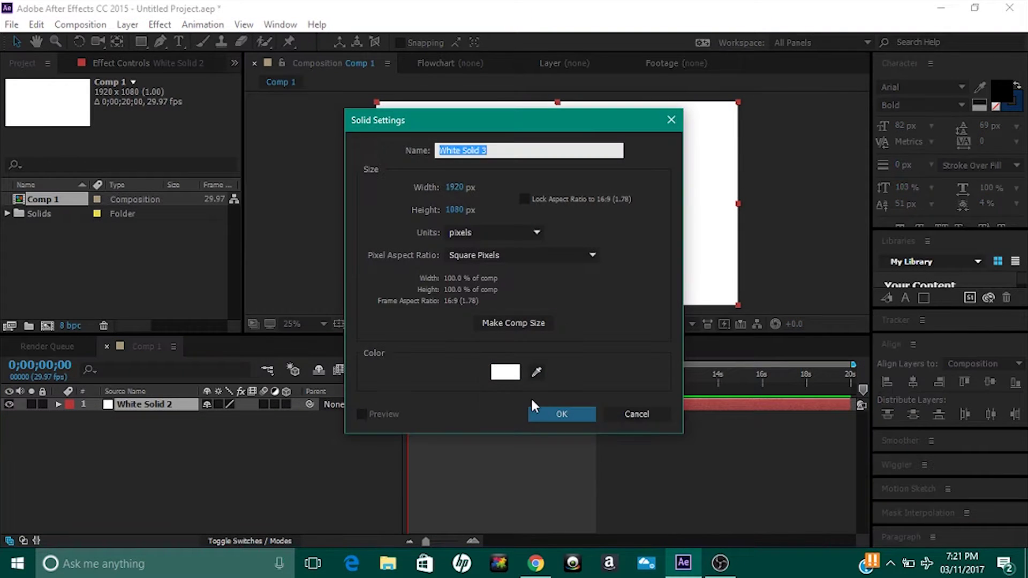
pyautogui.click(659, 412)
# Add a shape layer, draw a small rectangle left of centre, and fill it blue #2358C4
pyautogui.rightClick(266, 467)
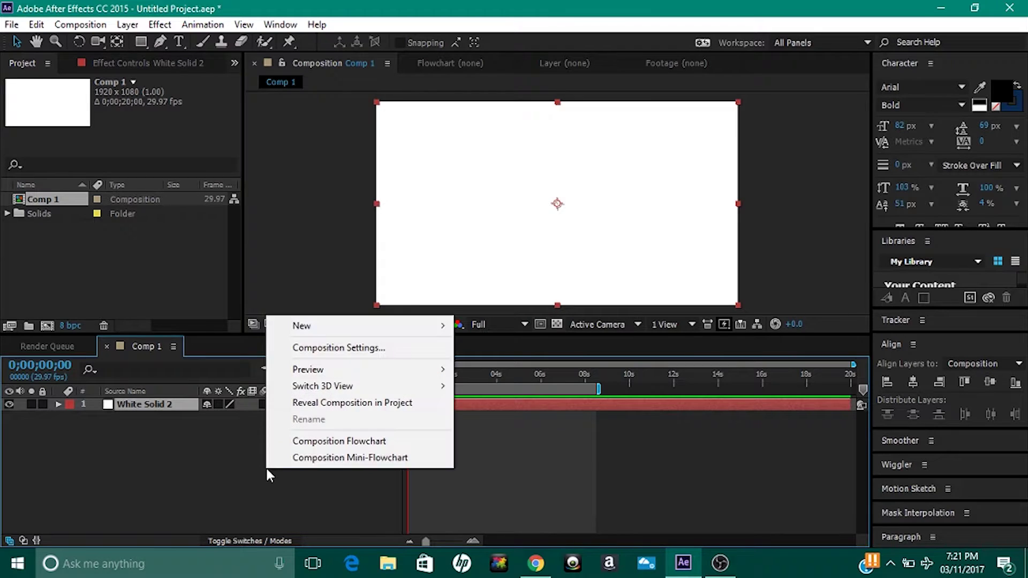
pyautogui.moveTo(330, 335)
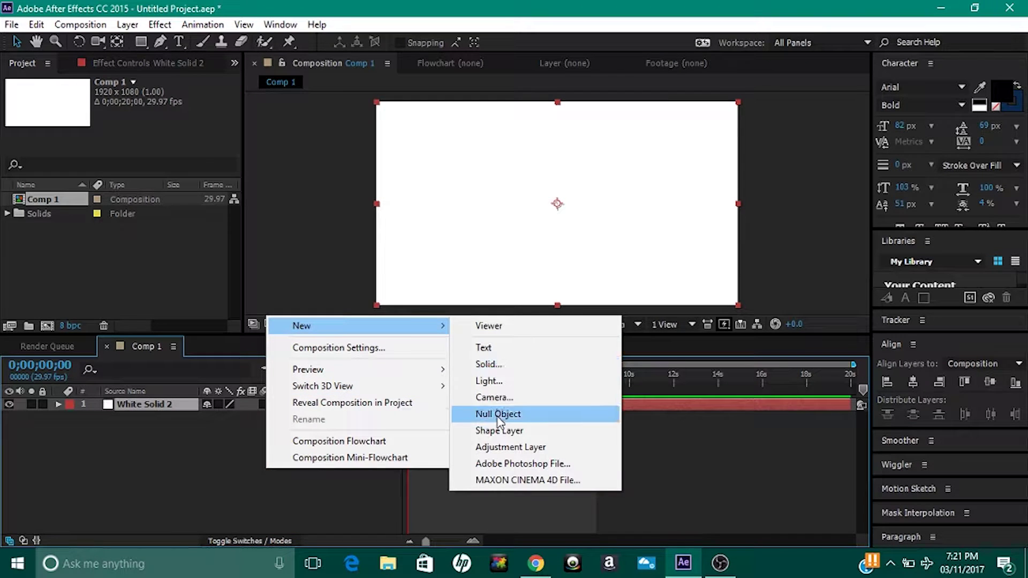
pyautogui.click(498, 432)
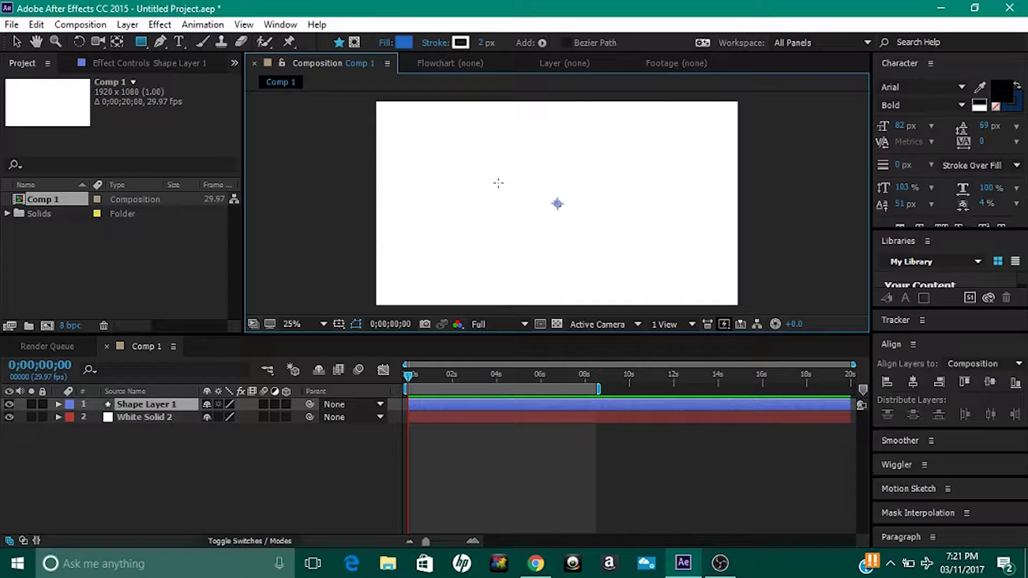
pyautogui.moveTo(498, 184)
pyautogui.mouseDown()
pyautogui.moveTo(611, 230)
pyautogui.moveTo(565, 238)
pyautogui.moveTo(545, 219)
pyautogui.mouseUp()
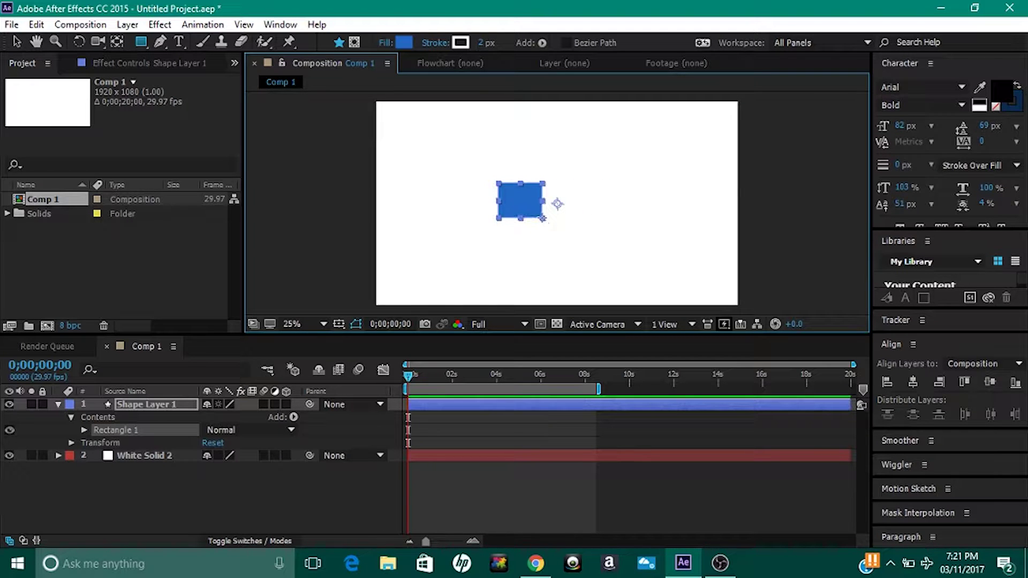
pyautogui.click(404, 42)
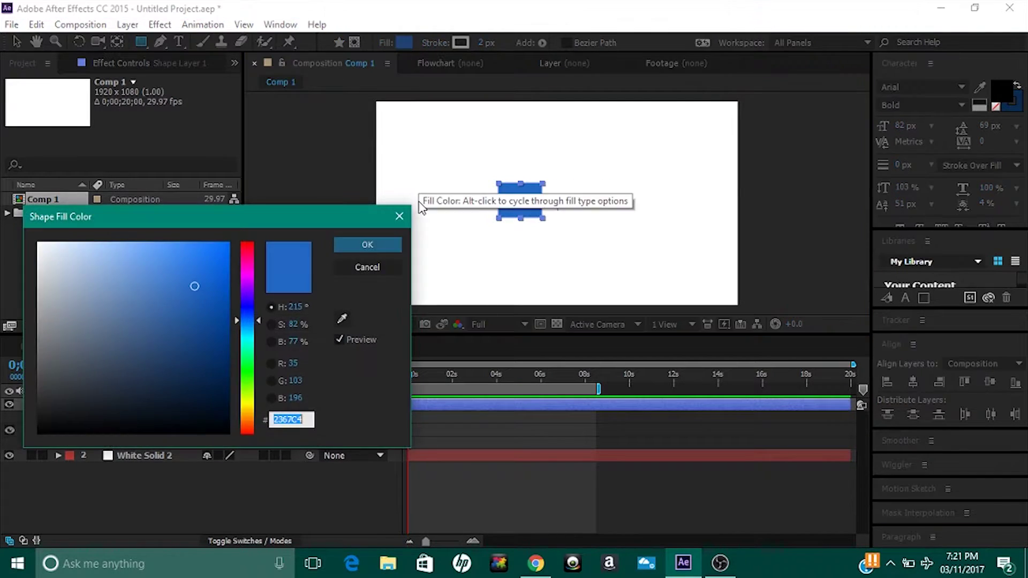
pyautogui.moveTo(247, 325); pyautogui.dragTo(247, 319)
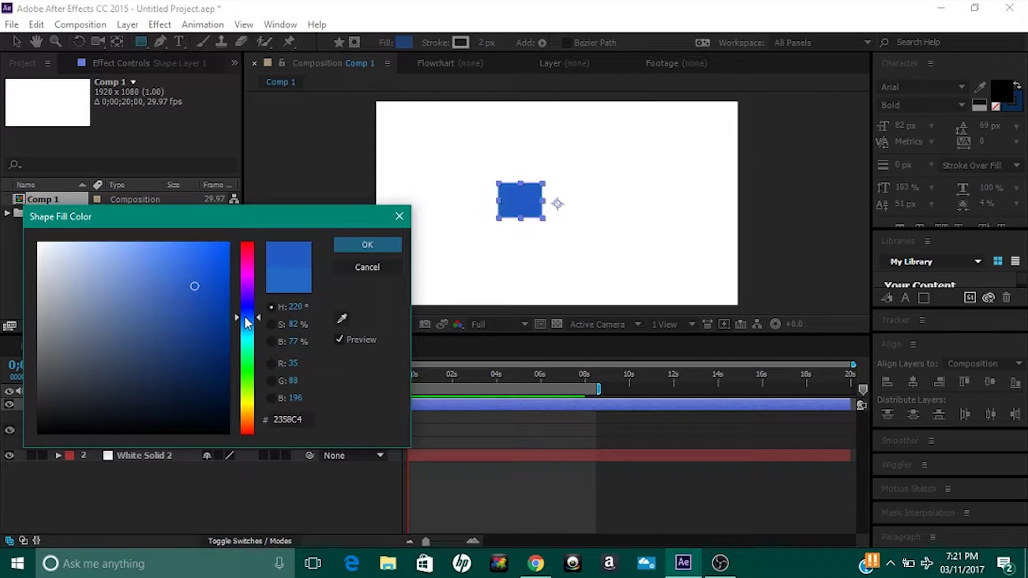
pyautogui.click(379, 244)
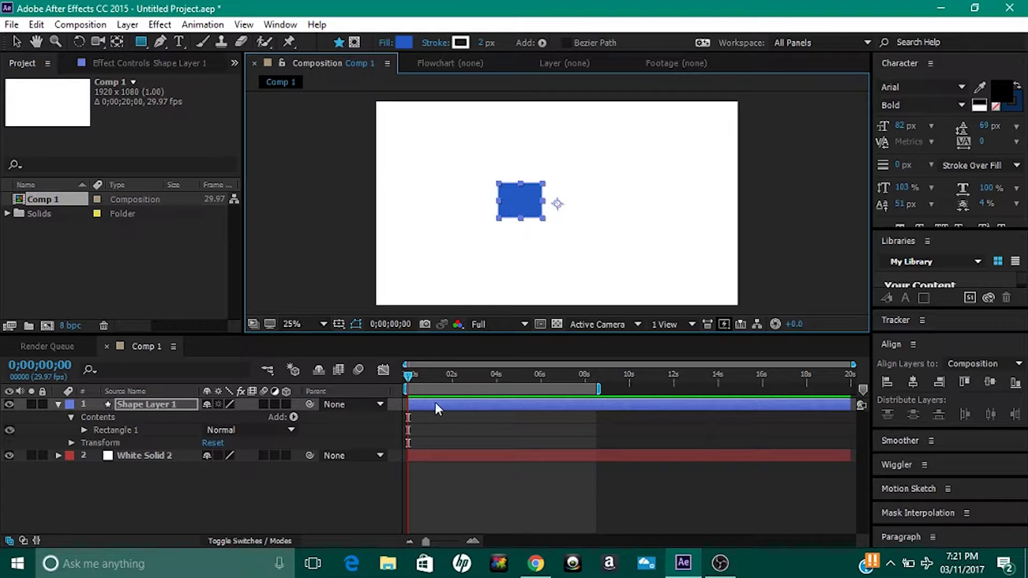
# Set a Position keyframe of 960,540 at 0 seconds on Shape Layer 1, then move time to 0;00;02;03
pyautogui.moveTo(413, 377); pyautogui.dragTo(403, 375)
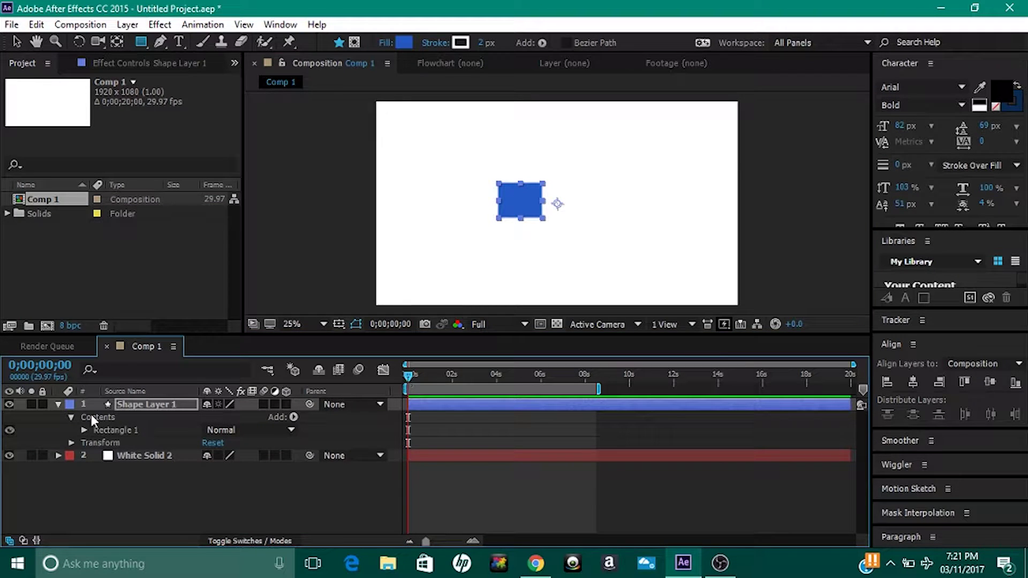
pyautogui.click(72, 442)
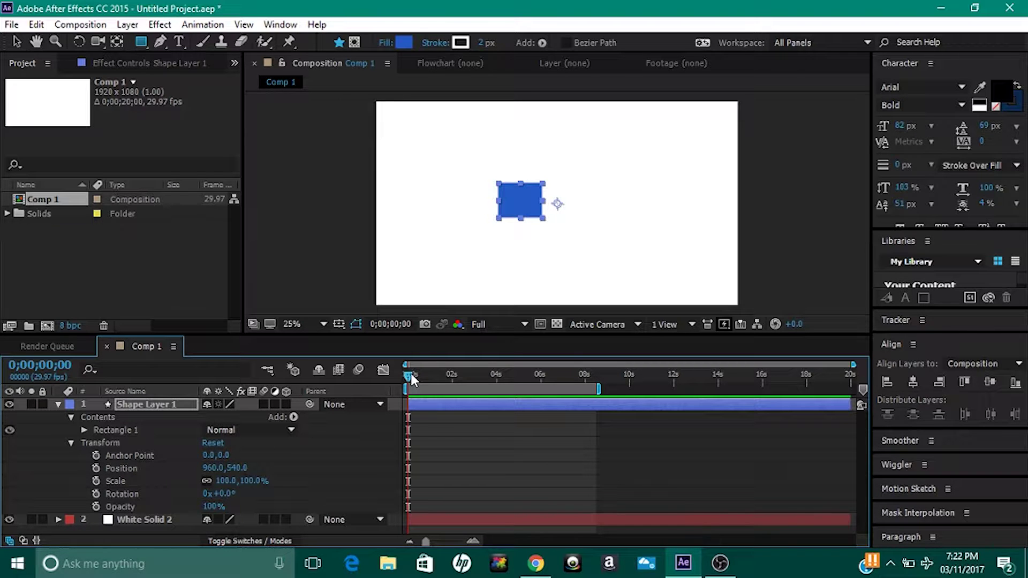
pyautogui.moveTo(410, 374)
pyautogui.mouseDown()
pyautogui.moveTo(459, 381)
pyautogui.moveTo(410, 378)
pyautogui.mouseUp()
pyautogui.click(95, 468)
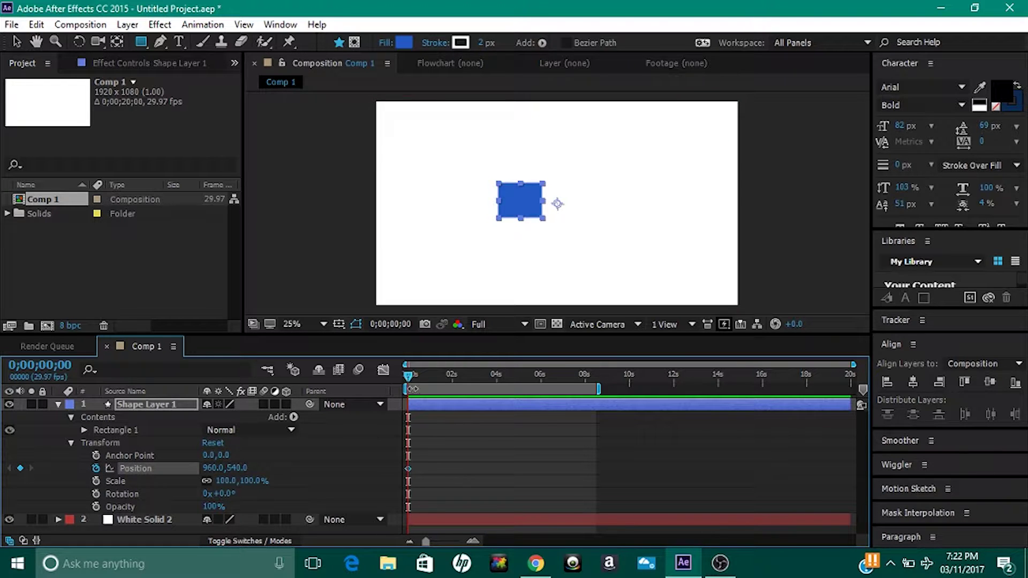
pyautogui.moveTo(410, 377); pyautogui.dragTo(454, 379)
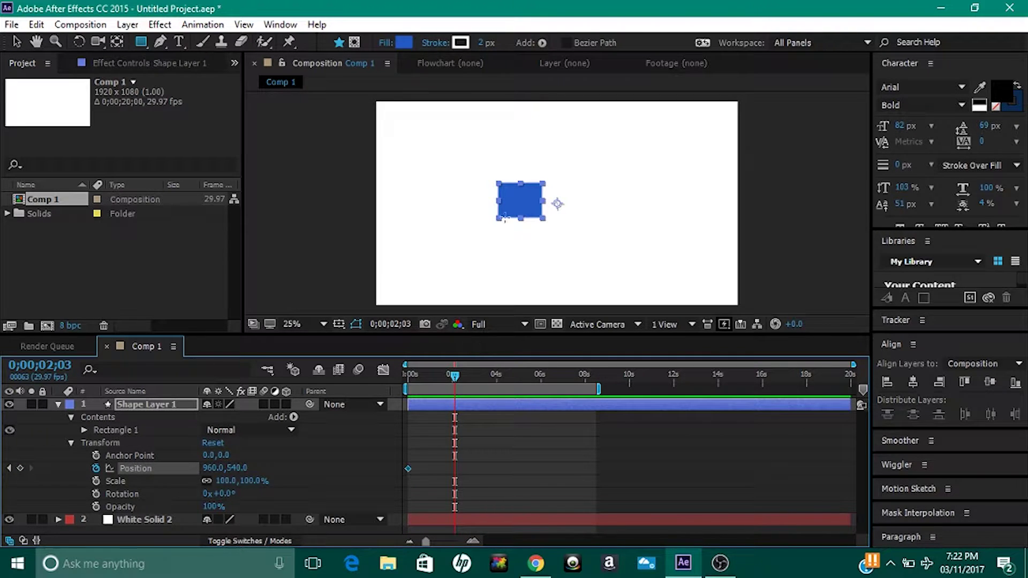
pyautogui.click(17, 41)
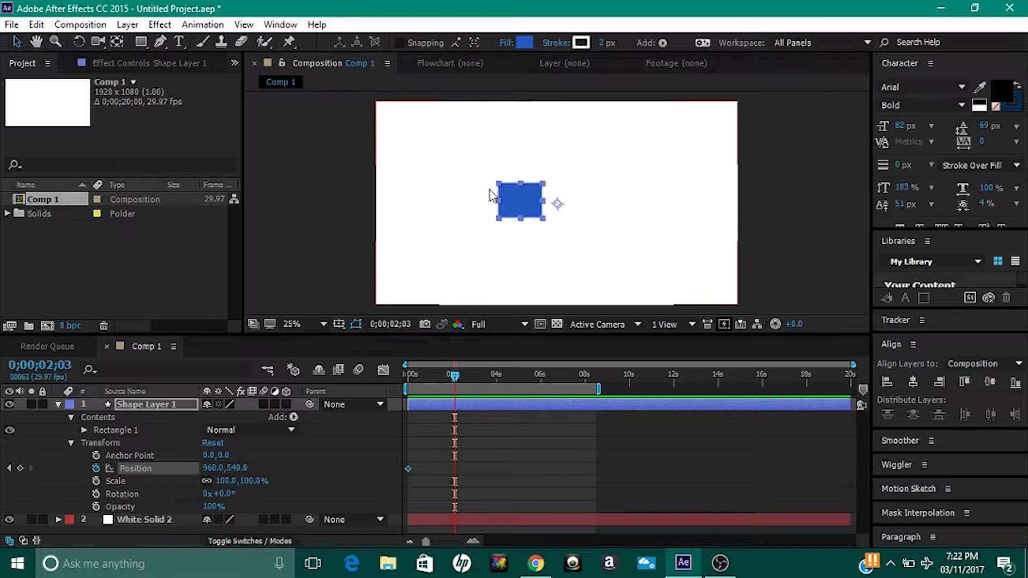
# Drag the rectangle right to about 1377,532 for a second Position keyframe, then scrub to check
pyautogui.moveTo(501, 200); pyautogui.dragTo(588, 202)
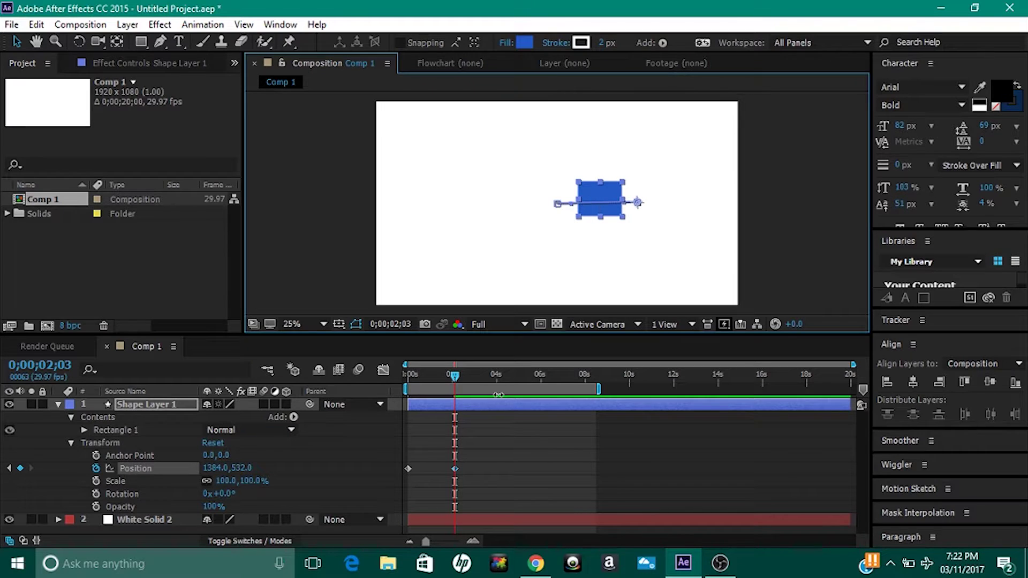
pyautogui.click(437, 382)
pyautogui.moveTo(437, 381); pyautogui.dragTo(383, 373)
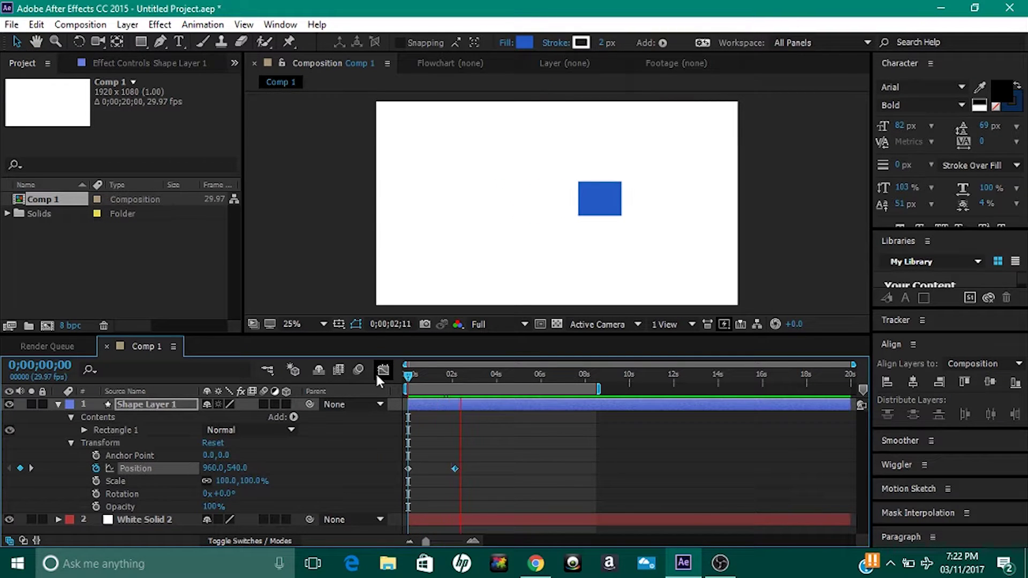
# Stop the preview, try Easy Ease with F9, undo it, and peek at the speed graph
pyautogui.press('space')
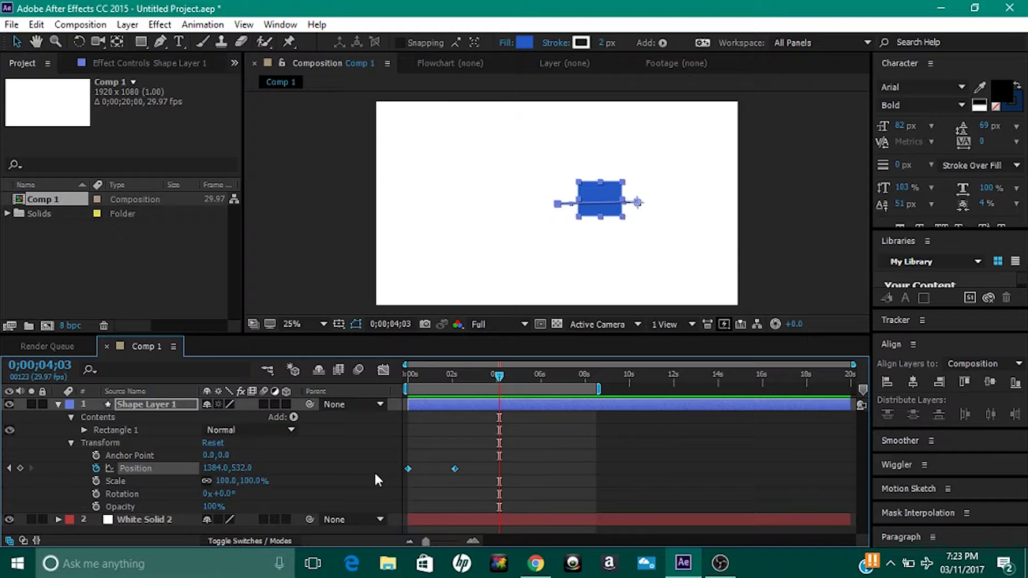
pyautogui.press('F9')
pyautogui.hotkey('ctrl', 'z')
pyautogui.click(383, 369)
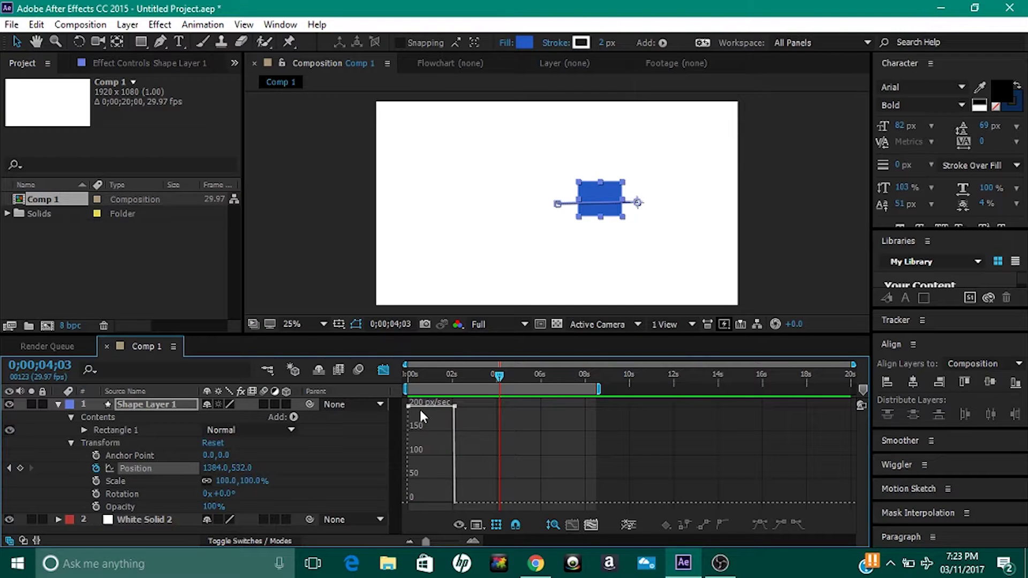
pyautogui.click(383, 370)
# Apply Easy Ease (F9) to both Position keyframes, check the speed graph, and reselect them
pyautogui.moveTo(463, 468); pyautogui.dragTo(404, 458)
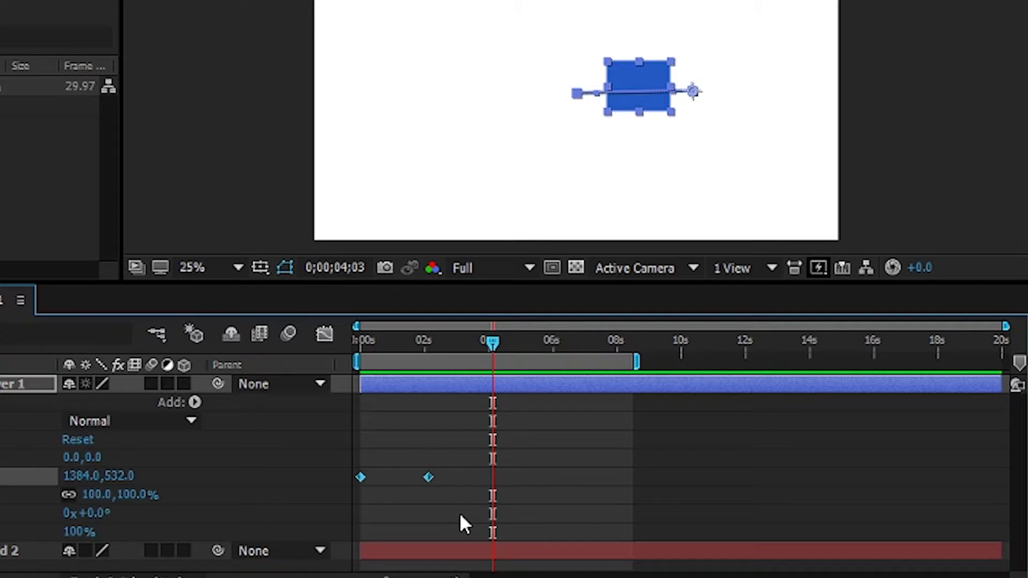
pyautogui.press('F9')
pyautogui.click(322, 335)
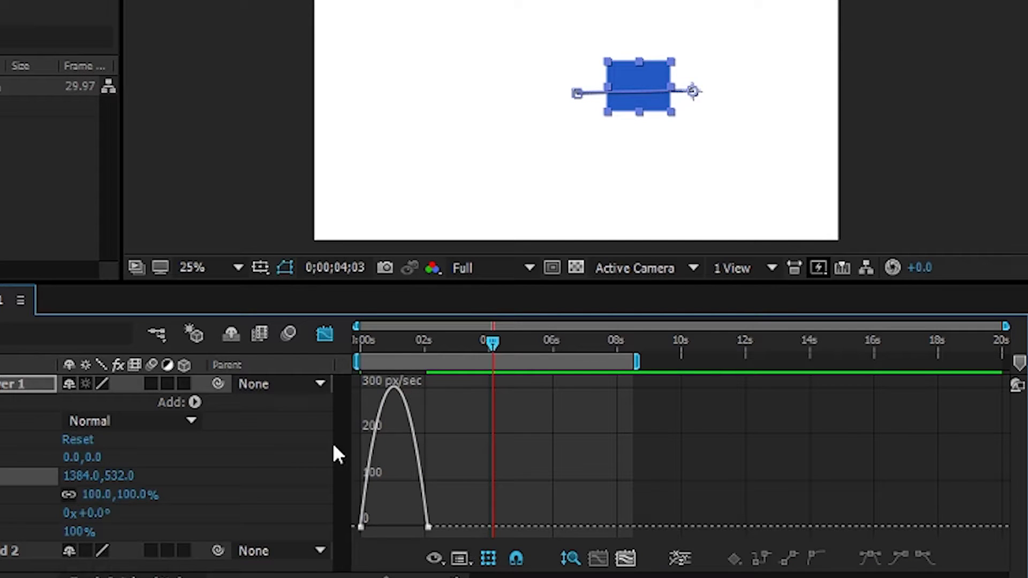
pyautogui.click(324, 334)
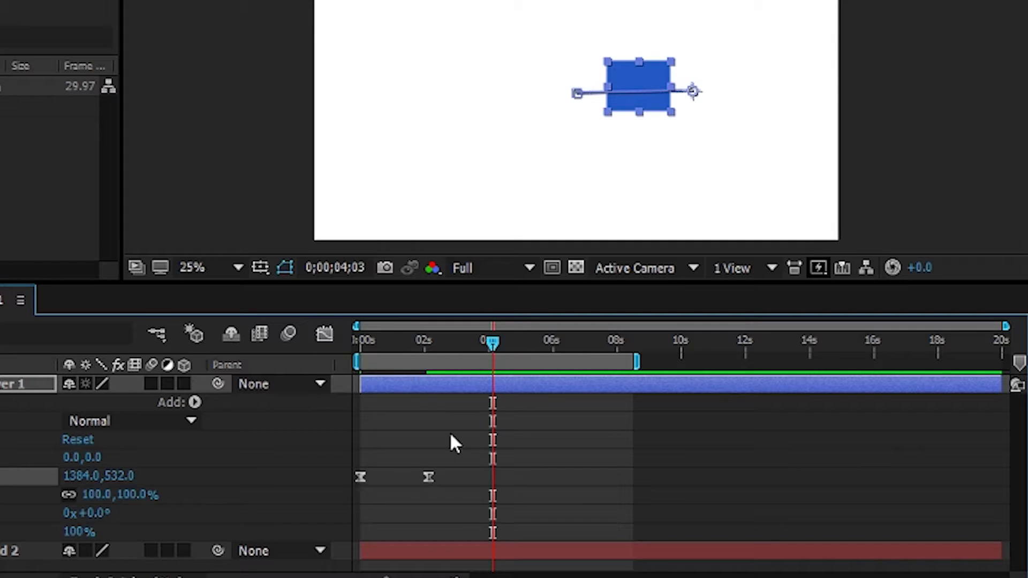
pyautogui.moveTo(475, 482); pyautogui.dragTo(357, 471)
# Apply Animation > Keyframe Assistant > Easy Ease to the selected Position keyframes
pyautogui.click(202, 24)
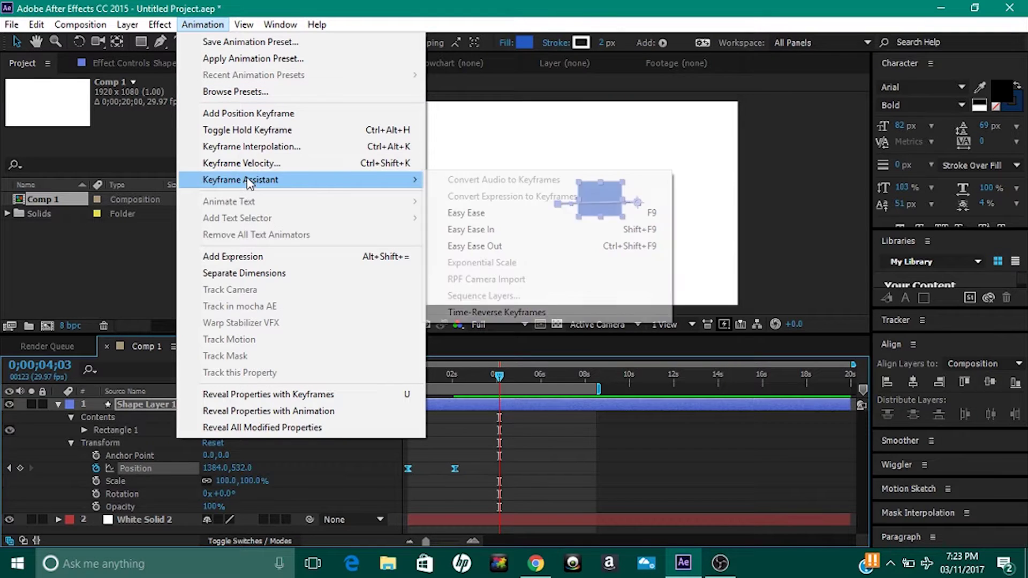
pyautogui.moveTo(396, 188)
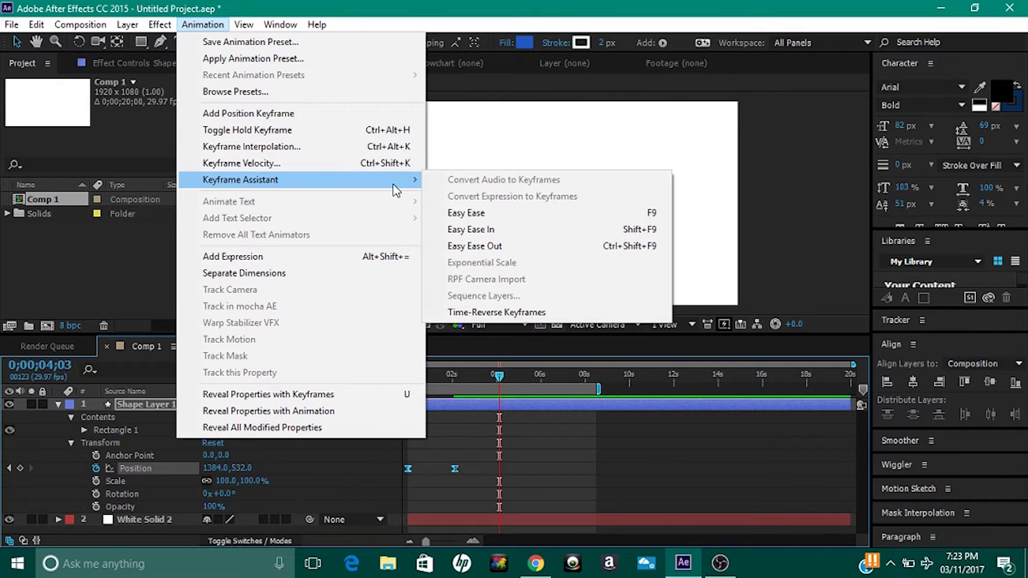
pyautogui.moveTo(278, 180)
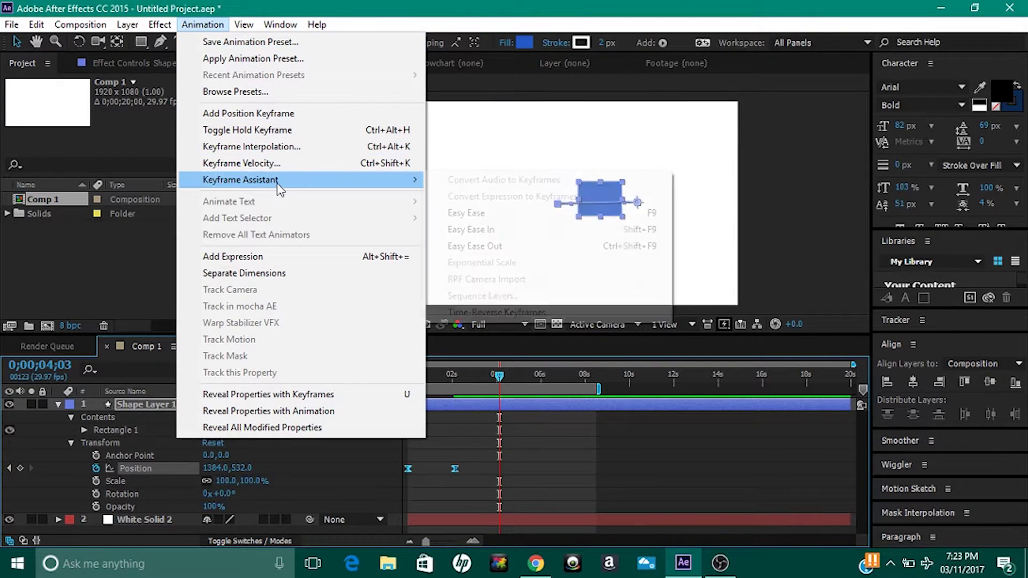
pyautogui.click(486, 216)
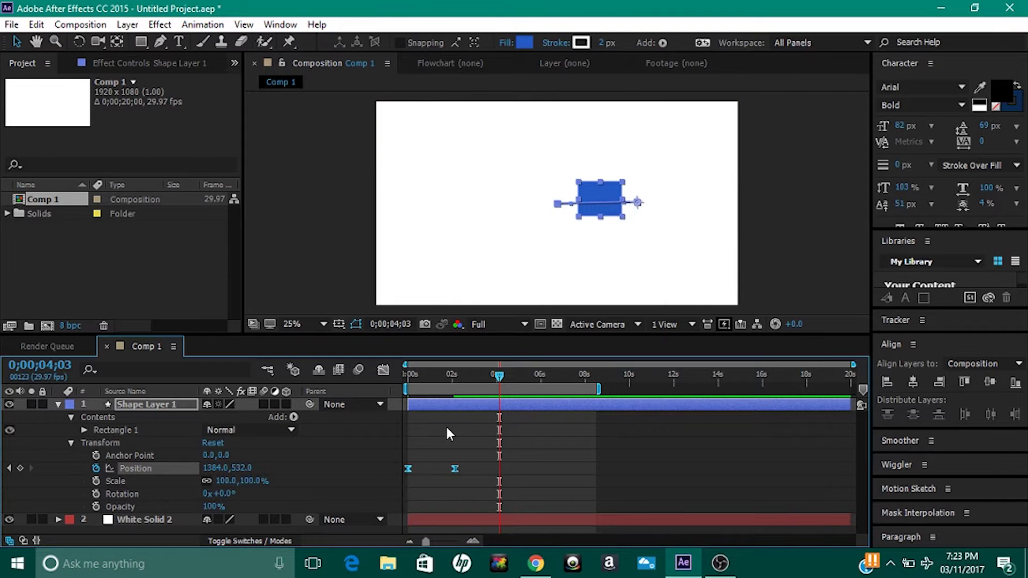
# Rewind to 0;00;00;00 and select the Position property with both keyframes
pyautogui.moveTo(439, 378); pyautogui.dragTo(394, 368)
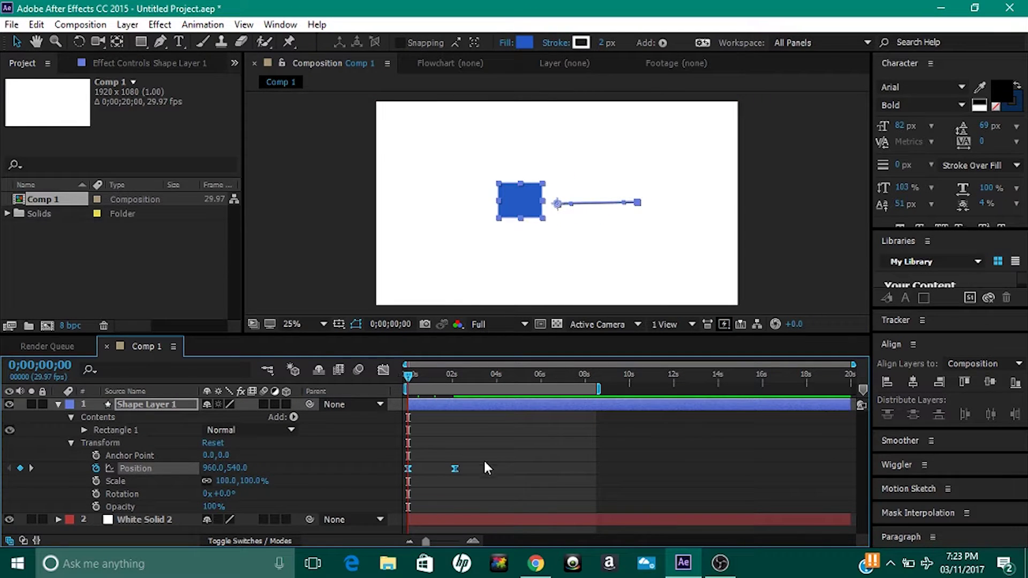
pyautogui.click(454, 469)
pyautogui.click(201, 468)
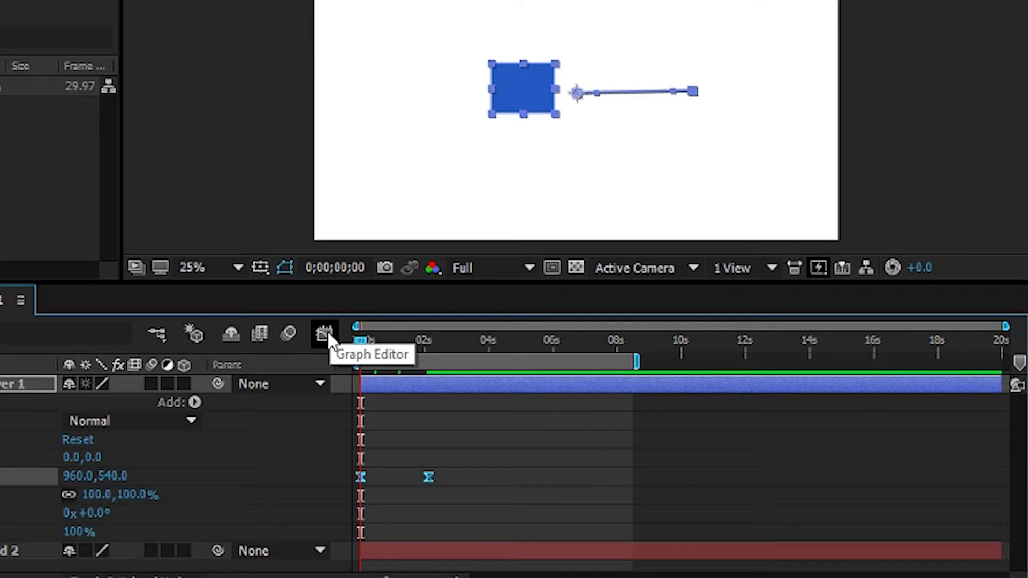
# Show the Position speed graph, select its keyframes, and preview the current easing
pyautogui.click(328, 330)
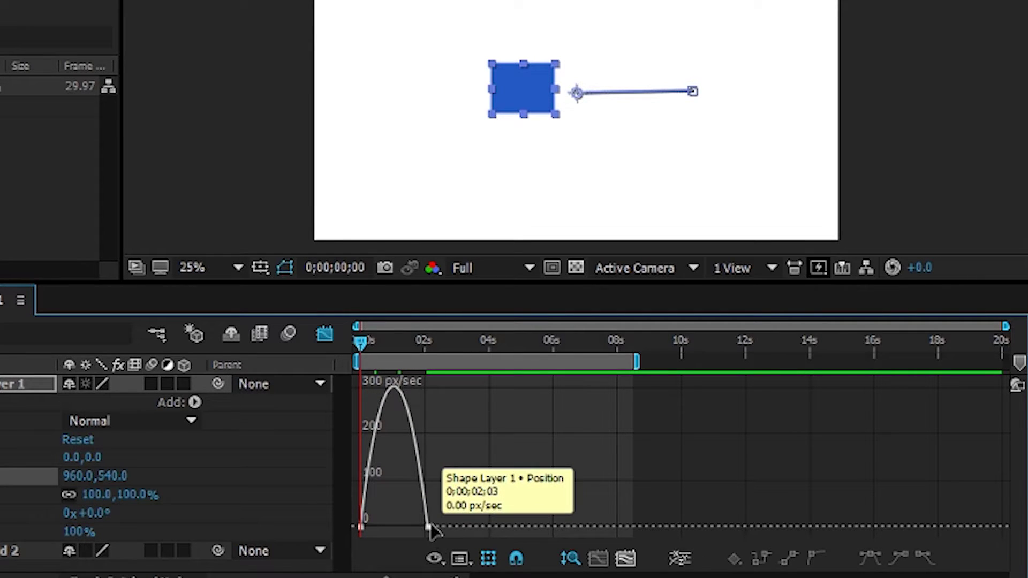
pyautogui.click(429, 528)
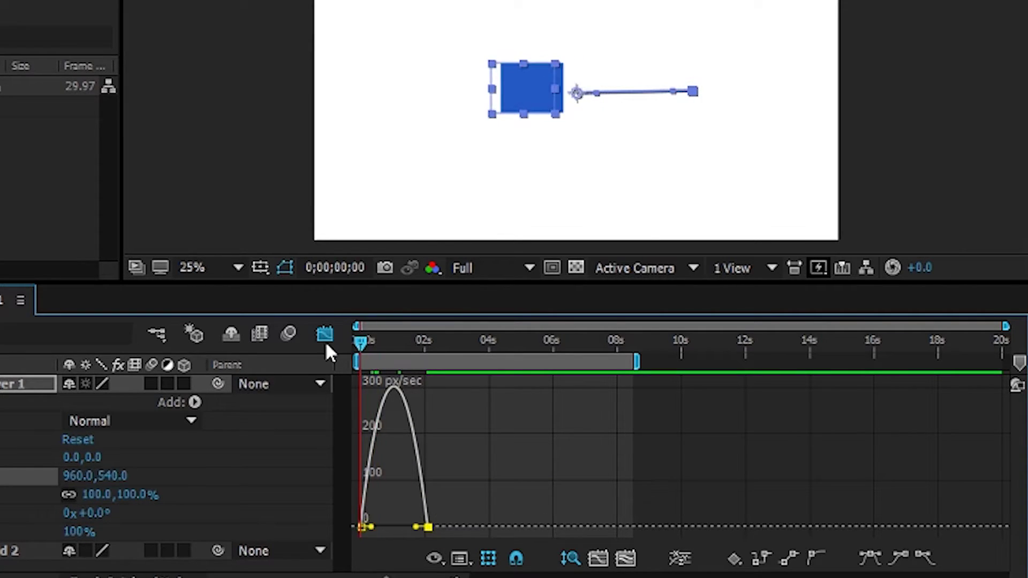
pyautogui.press('space')
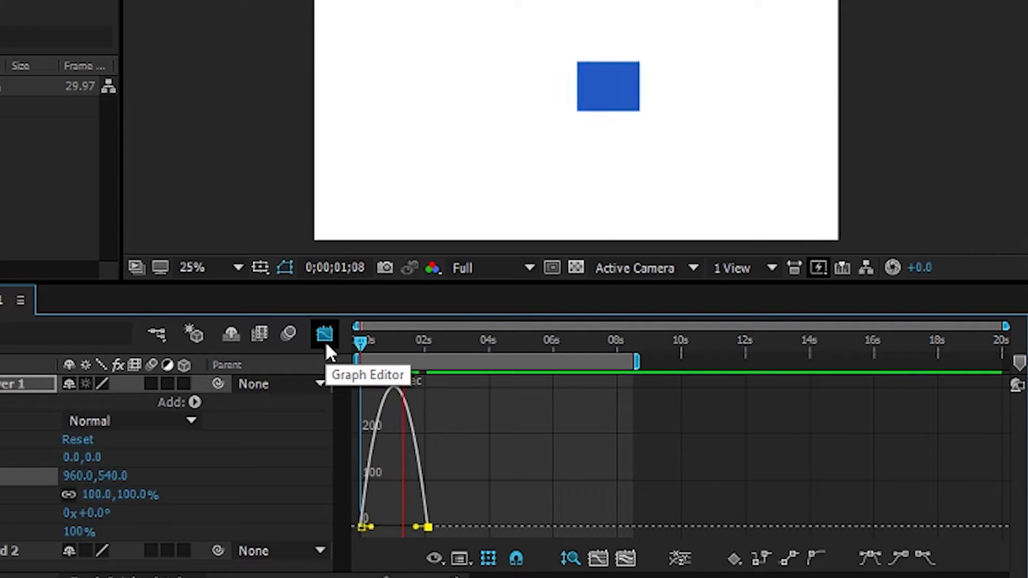
pyautogui.press('space')
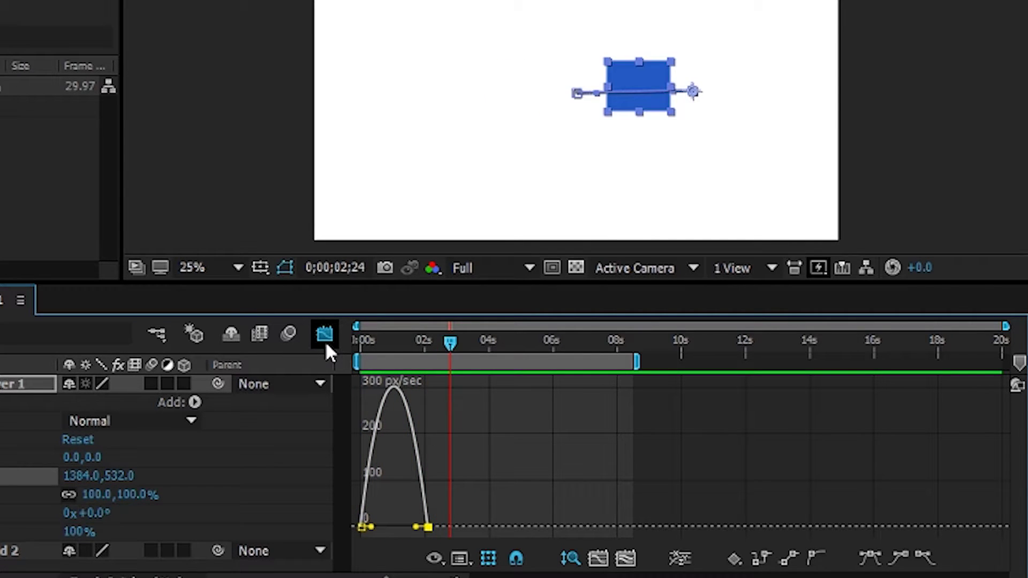
pyautogui.moveTo(409, 338); pyautogui.dragTo(359, 340)
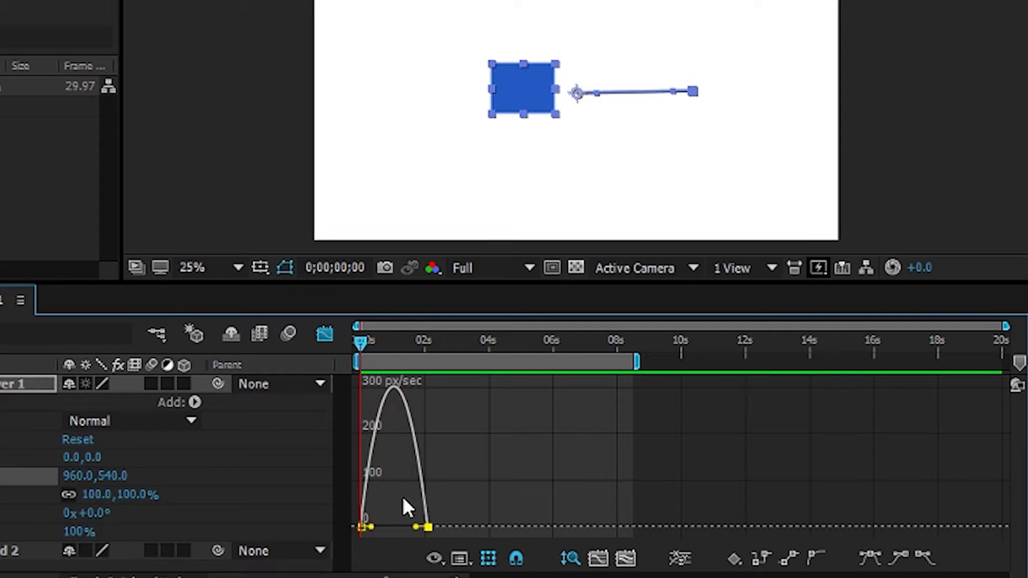
pyautogui.click(449, 493)
# Drag both Position keyframes' influence handles to 100% and preview the sharper speed peak
pyautogui.moveTo(417, 527); pyautogui.dragTo(384, 528)
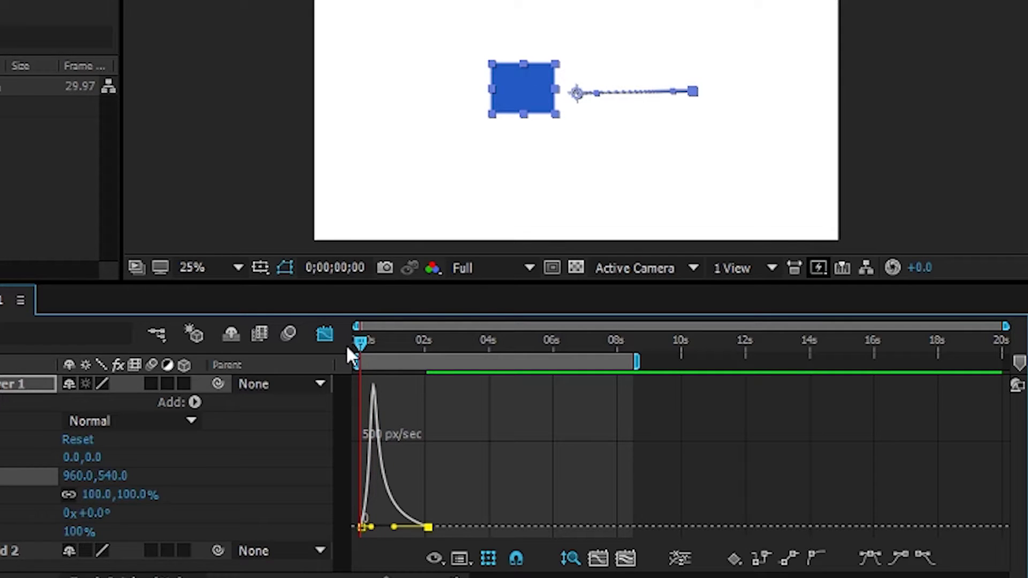
pyautogui.press('space')
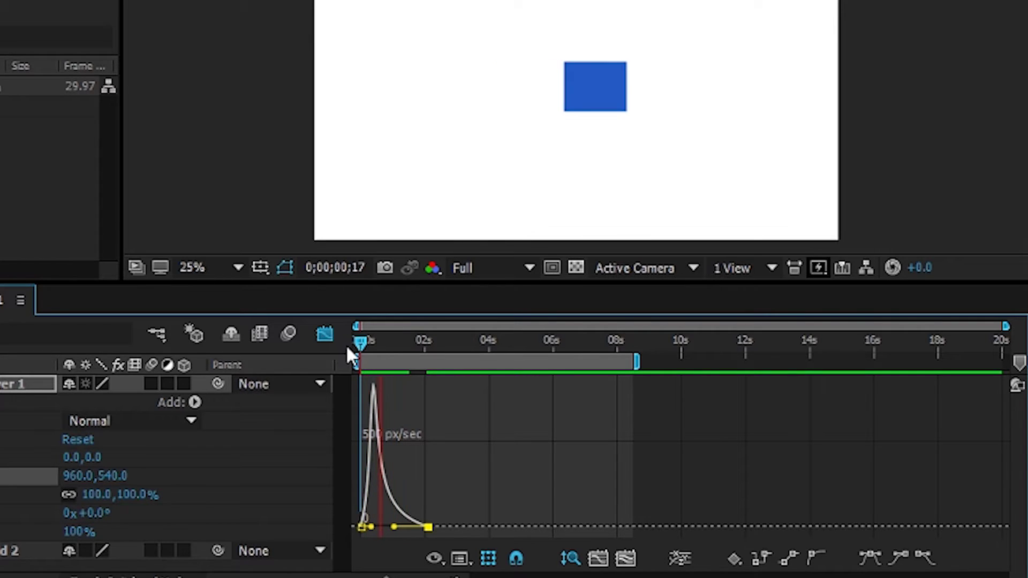
pyautogui.press('space')
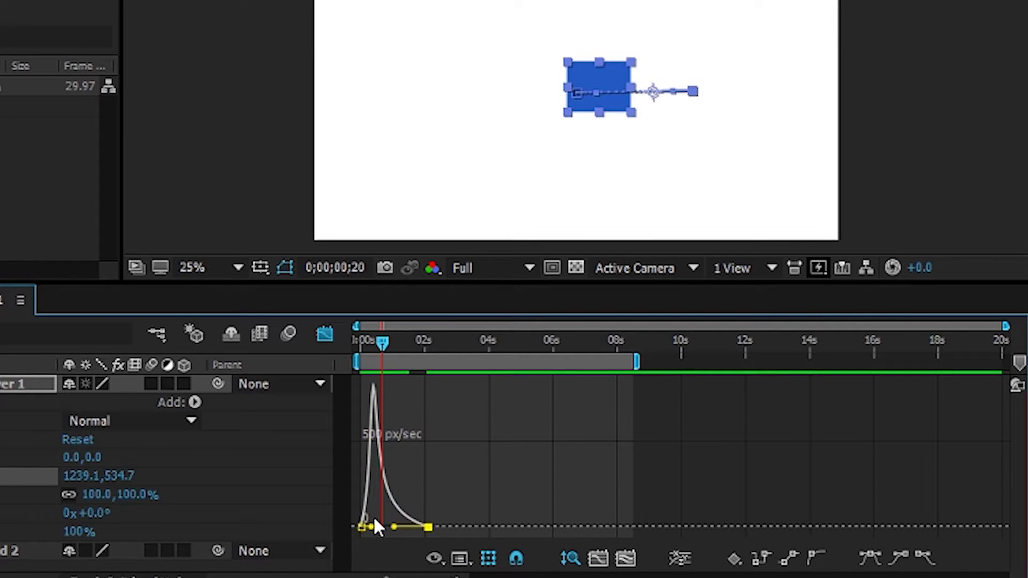
pyautogui.moveTo(371, 527); pyautogui.dragTo(398, 525)
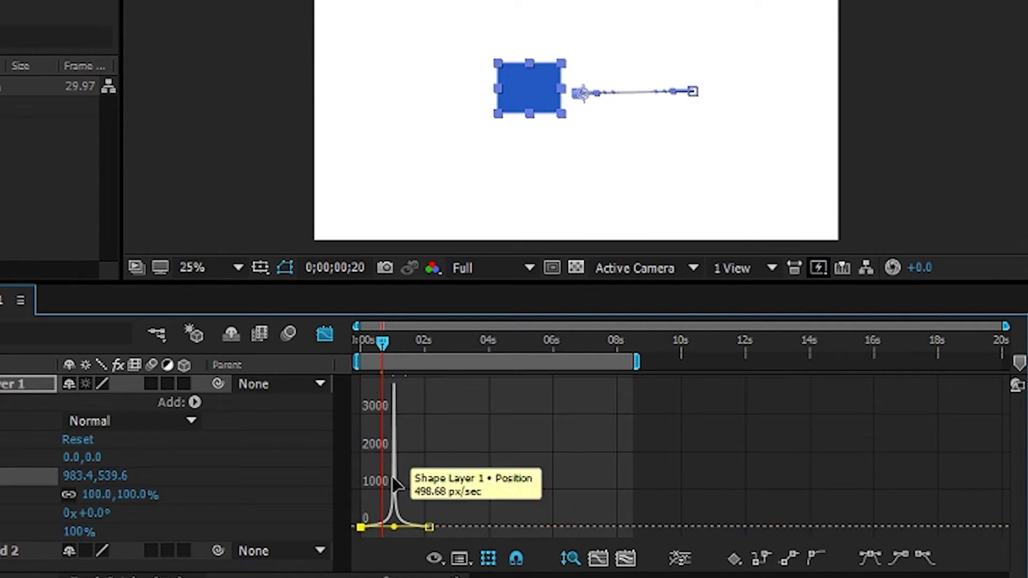
pyautogui.moveTo(372, 345); pyautogui.dragTo(309, 351)
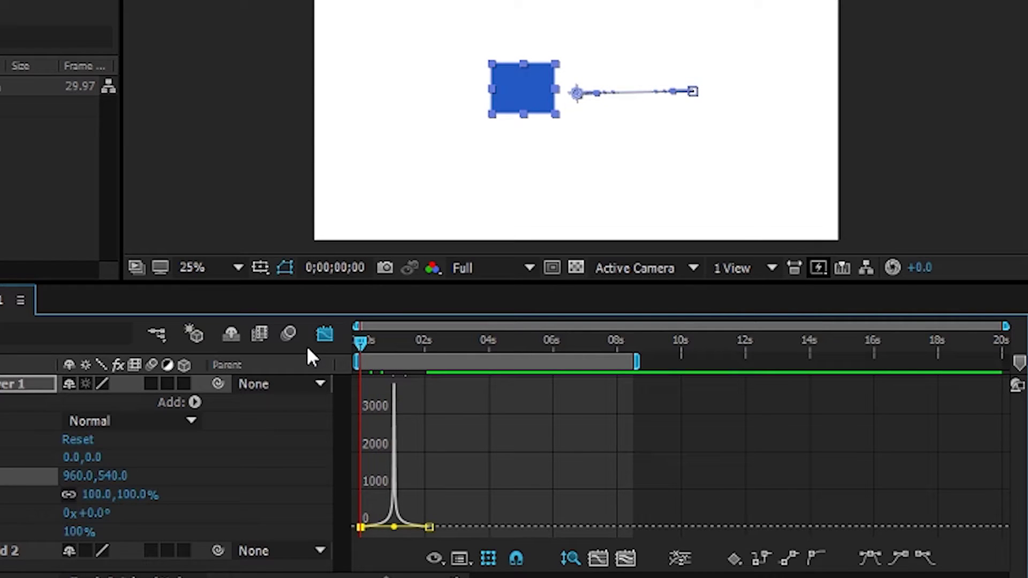
pyautogui.press('space')
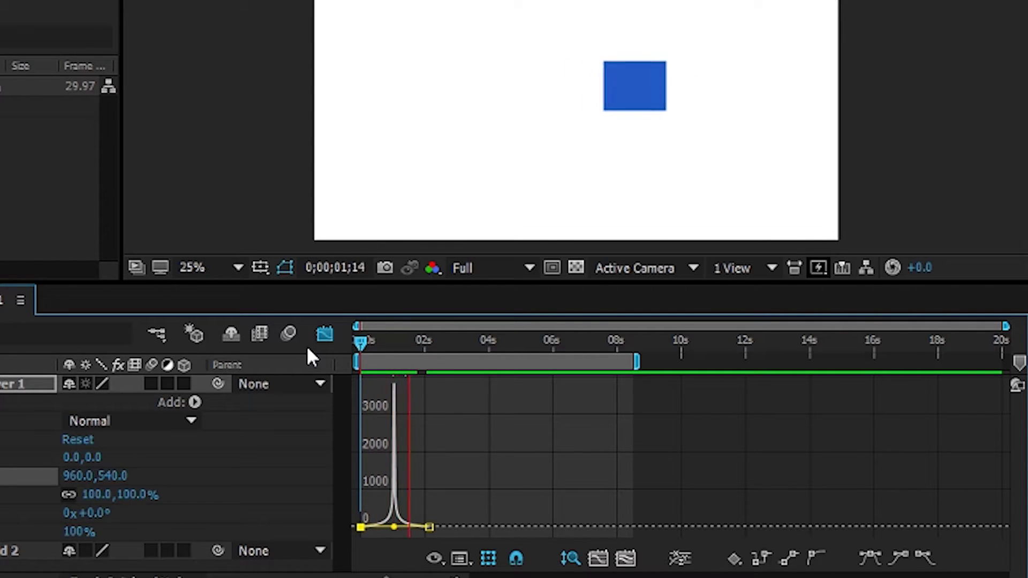
pyautogui.press('space')
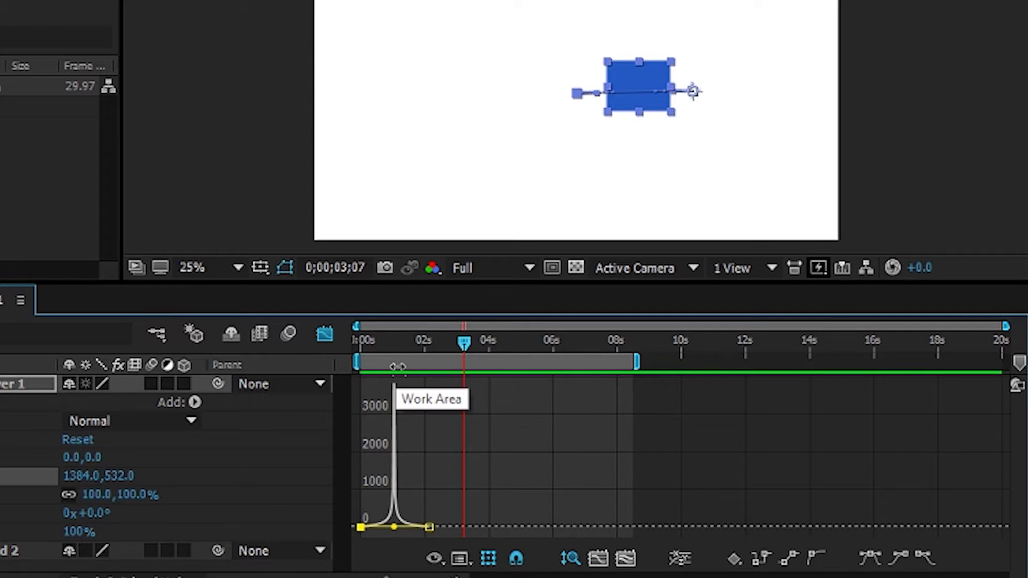
# Check the motion at 0;00;01;05, rewind, and collapse Shape Layer 1's Transform properties
pyautogui.click(398, 347)
pyautogui.moveTo(381, 344); pyautogui.dragTo(332, 339)
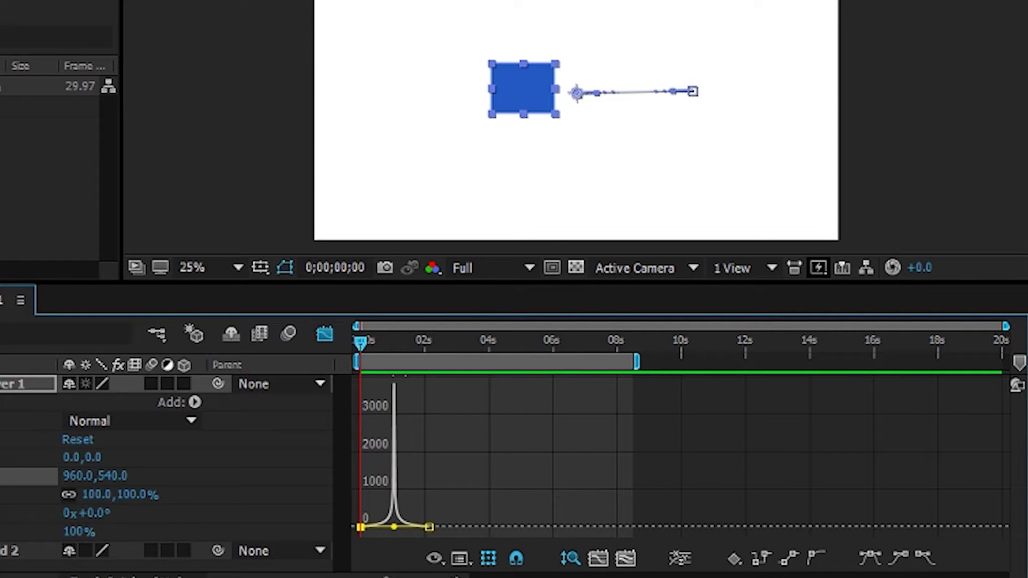
pyautogui.click(0, 438)
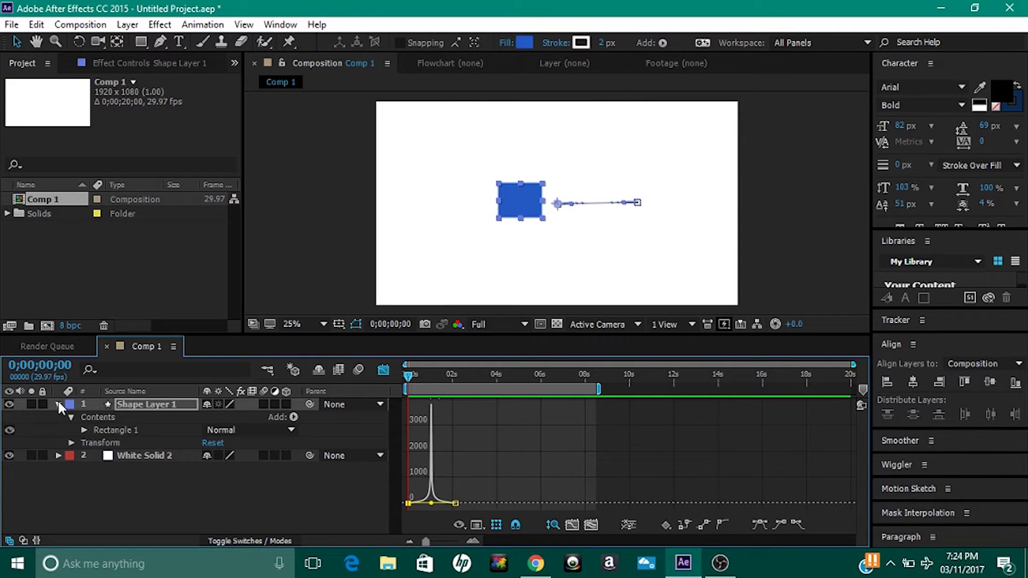
# Set a Scale keyframe at 0 seconds and delete both Position keyframes
pyautogui.click(71, 440)
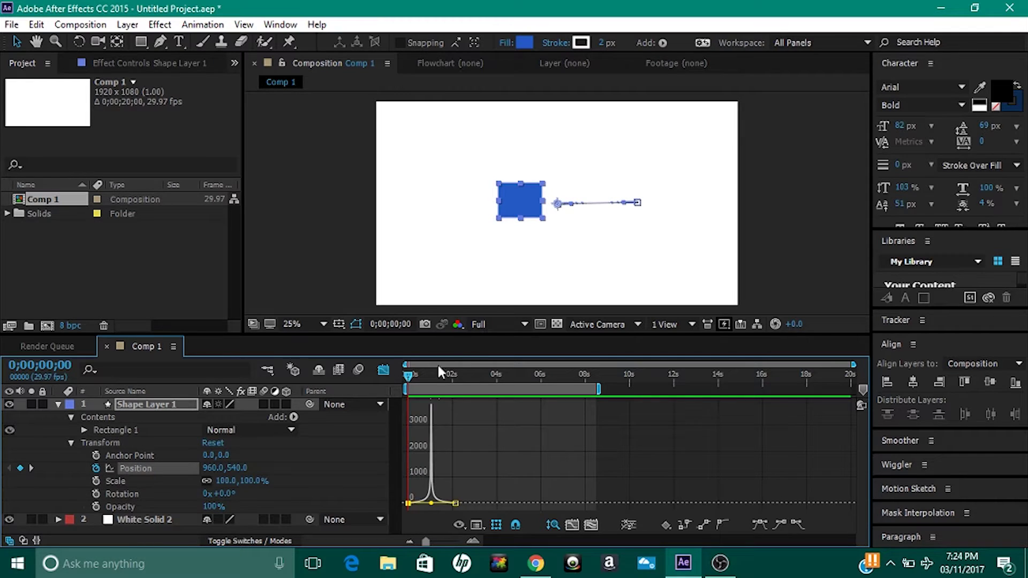
pyautogui.click(382, 377)
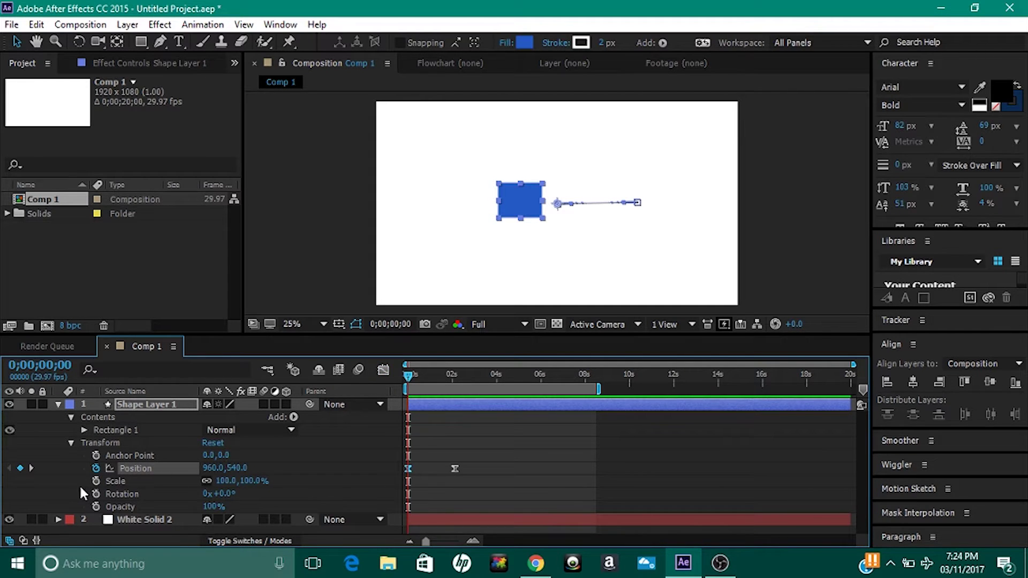
pyautogui.click(96, 480)
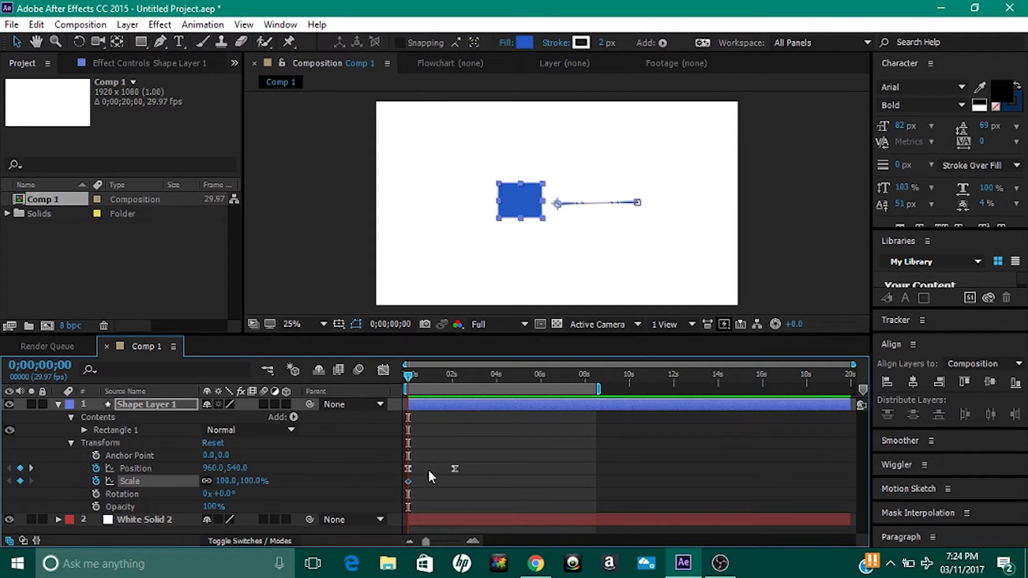
pyautogui.moveTo(475, 473); pyautogui.dragTo(400, 466)
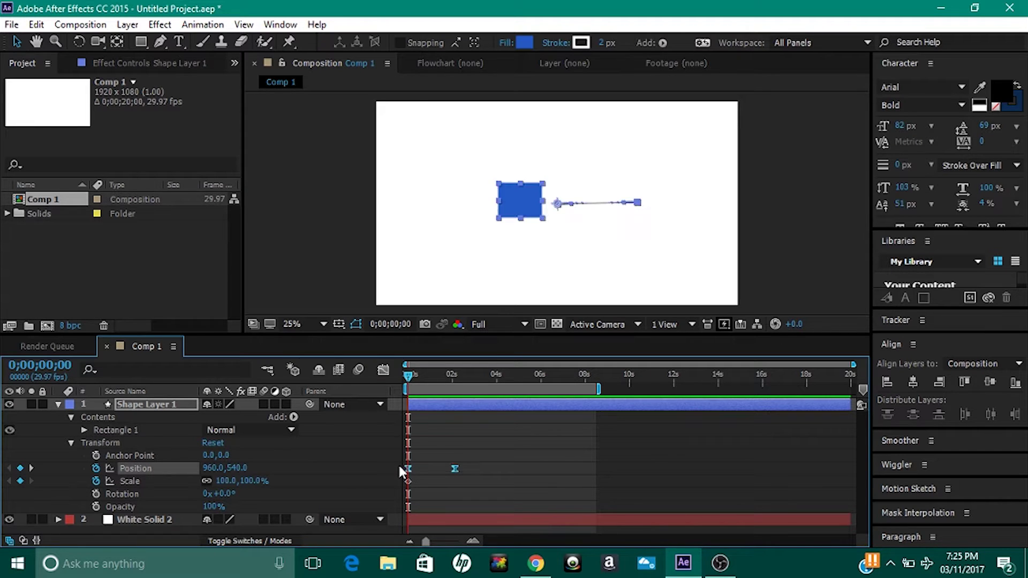
pyautogui.press('Delete')
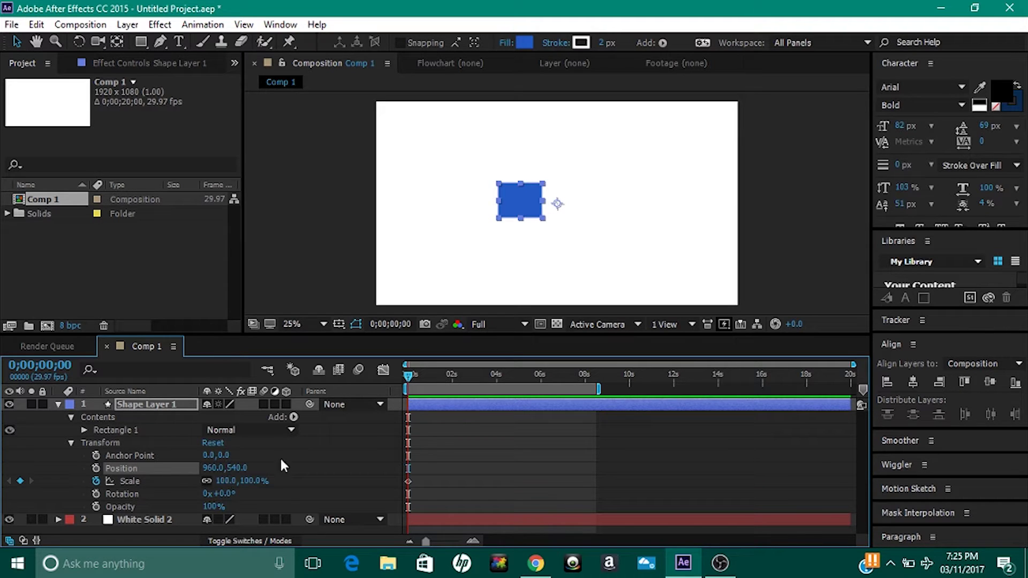
# At 0;00;02;01, scale the rectangle to 164% and shift it left to 880, 540
pyautogui.moveTo(410, 376); pyautogui.dragTo(454, 382)
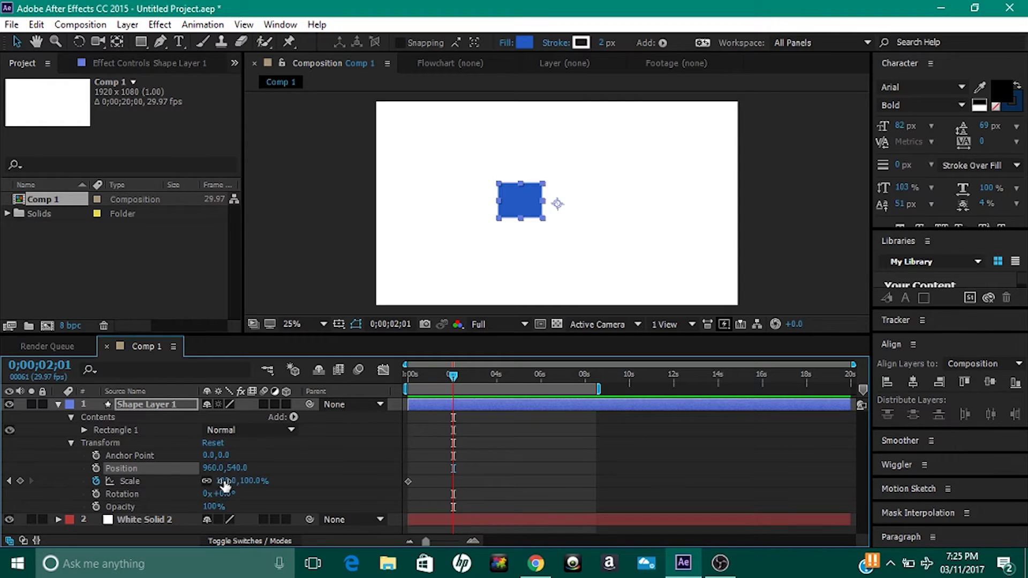
pyautogui.moveTo(225, 485); pyautogui.dragTo(275, 480)
pyautogui.click(557, 205)
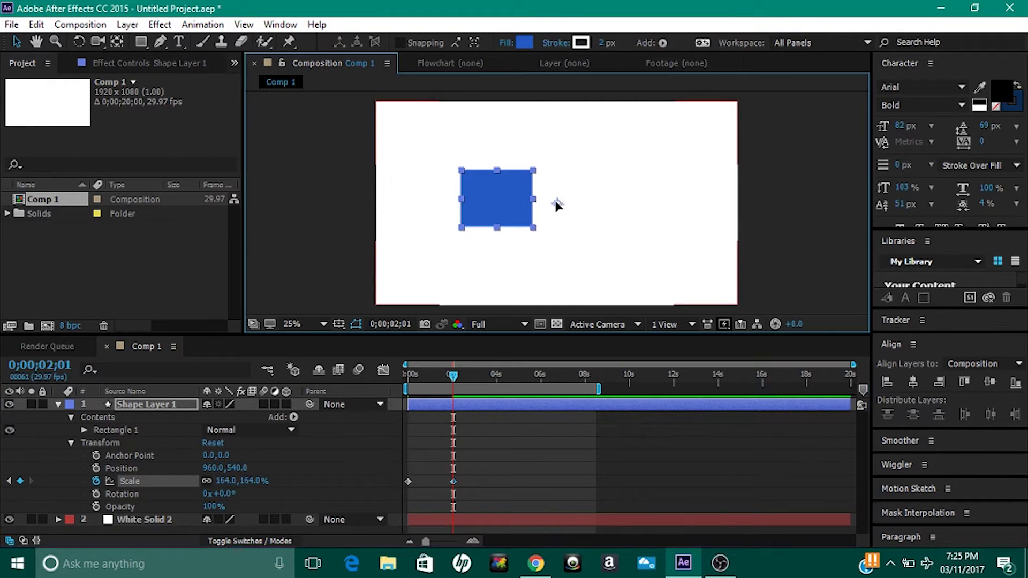
pyautogui.moveTo(557, 205); pyautogui.dragTo(544, 206)
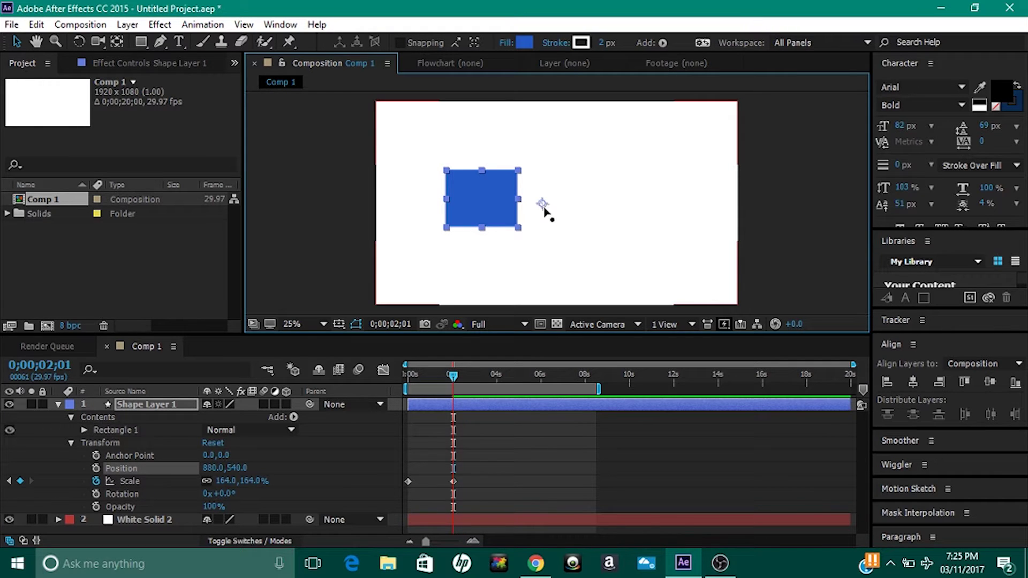
# Set Shape Layer 1's anchor point to X -200 px and Y -14 px via Transform > Anchor Point
pyautogui.rightClick(544, 207)
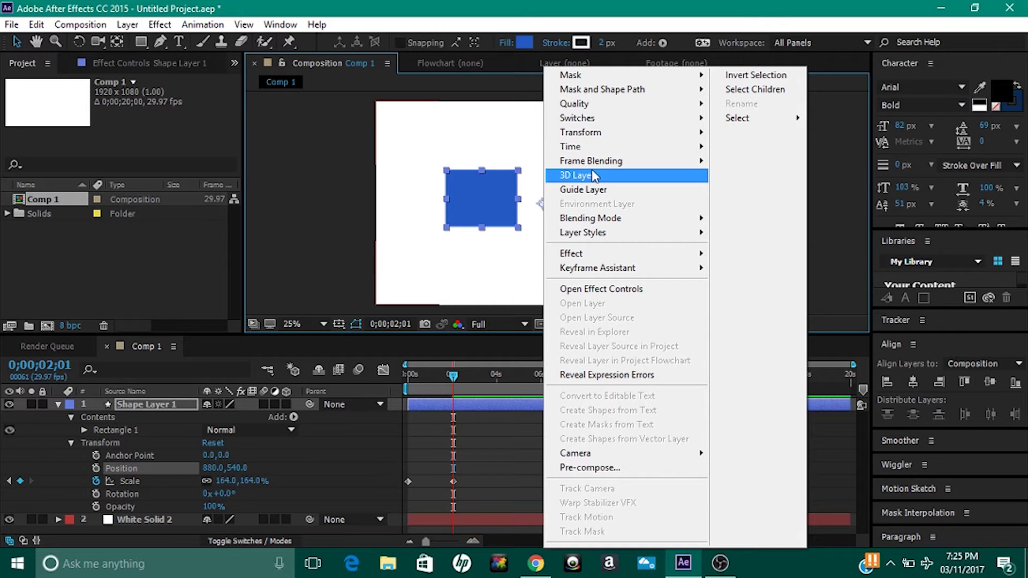
pyautogui.moveTo(600, 159)
pyautogui.moveTo(616, 132)
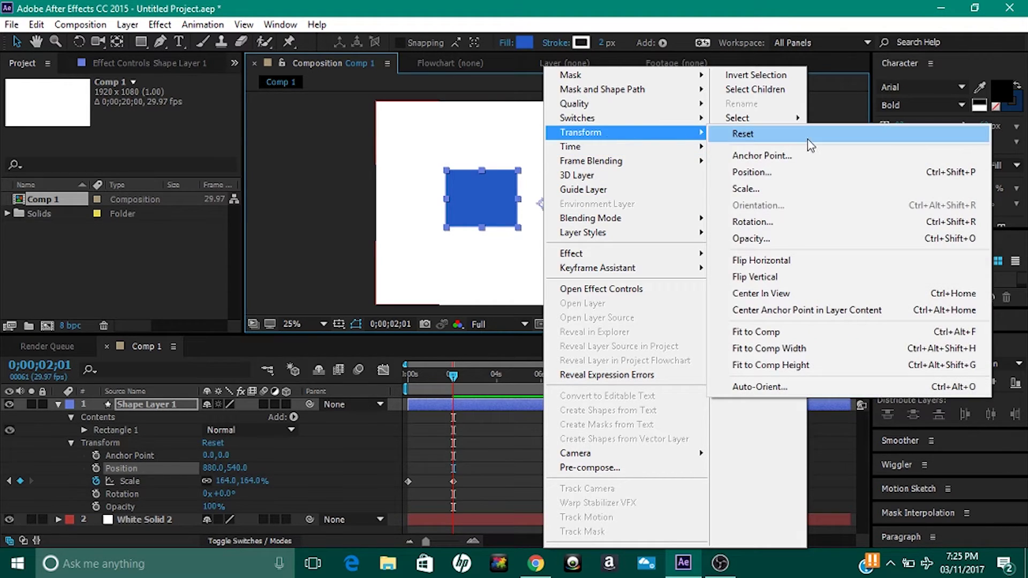
pyautogui.click(762, 156)
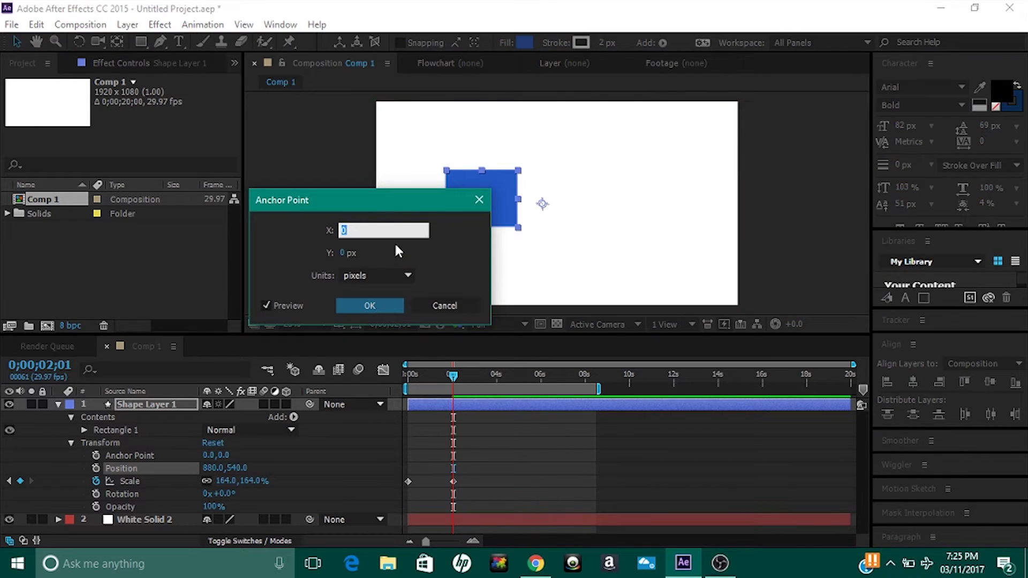
pyautogui.moveTo(383, 203); pyautogui.dragTo(285, 191)
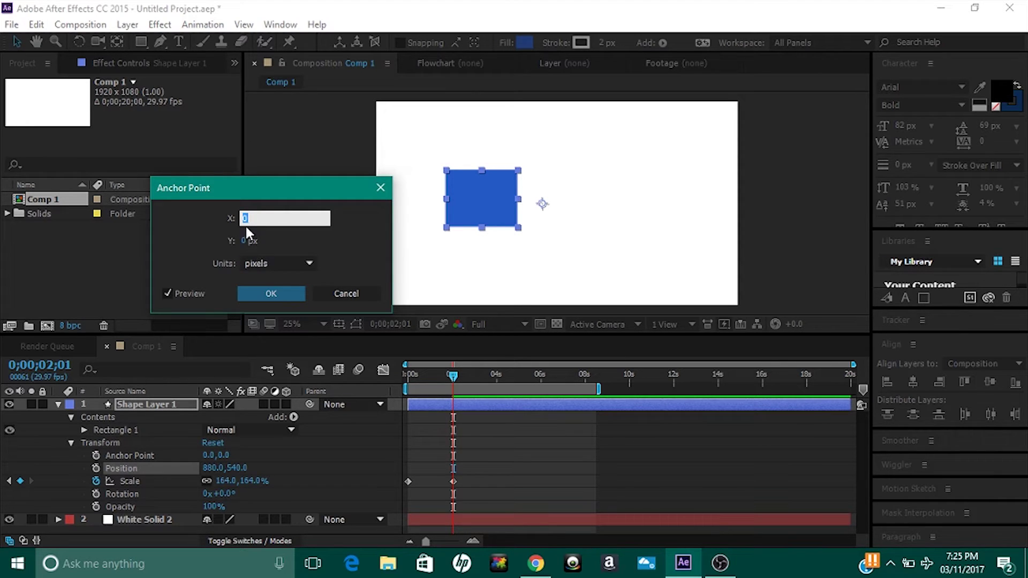
pyautogui.click(278, 244)
pyautogui.moveTo(244, 218); pyautogui.dragTo(95, 217)
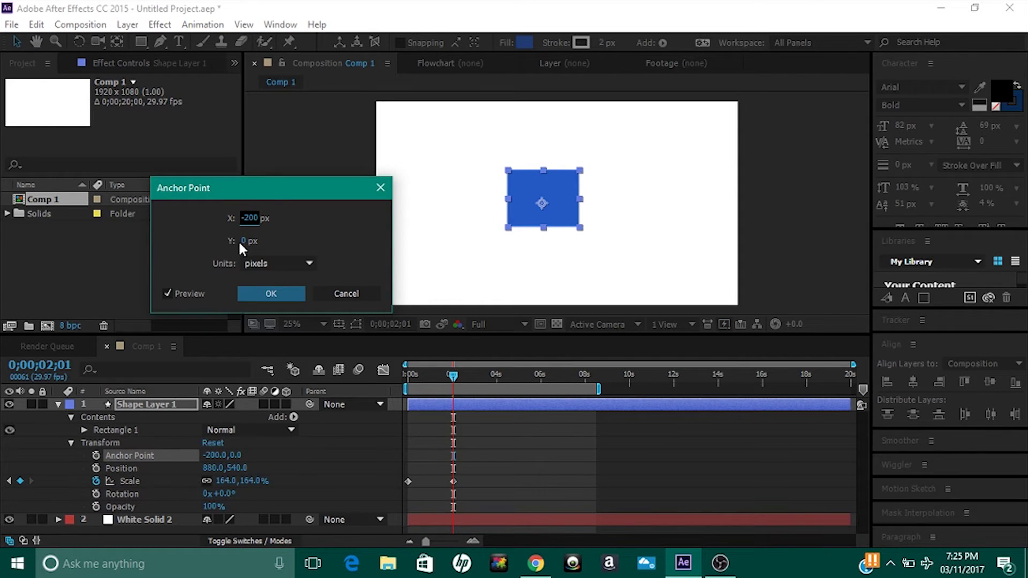
pyautogui.moveTo(242, 243); pyautogui.dragTo(231, 238)
pyautogui.click(271, 293)
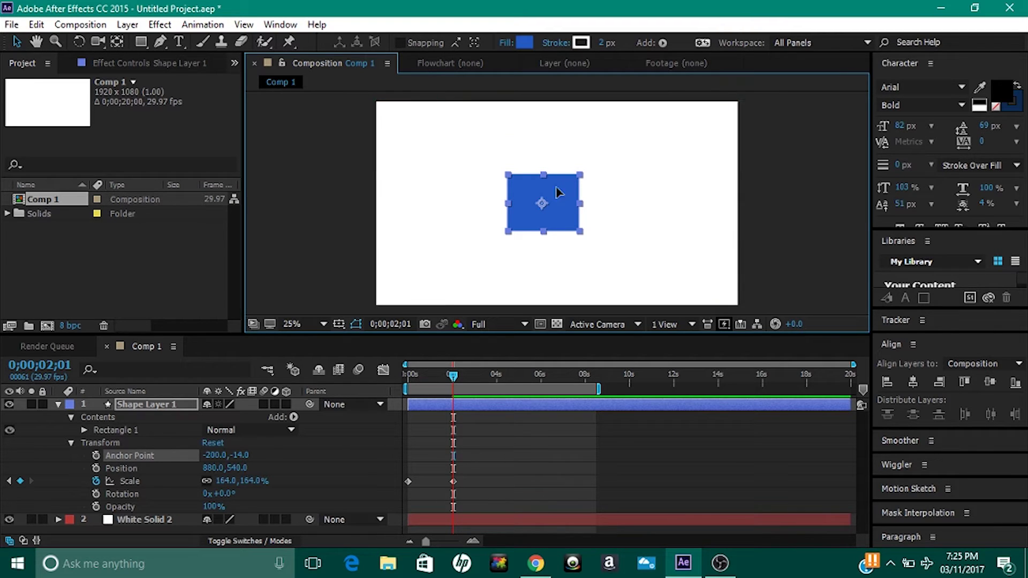
# Move the rectangle to 952, 564, rewind, and preview the scale animation
pyautogui.moveTo(559, 193); pyautogui.dragTo(572, 197)
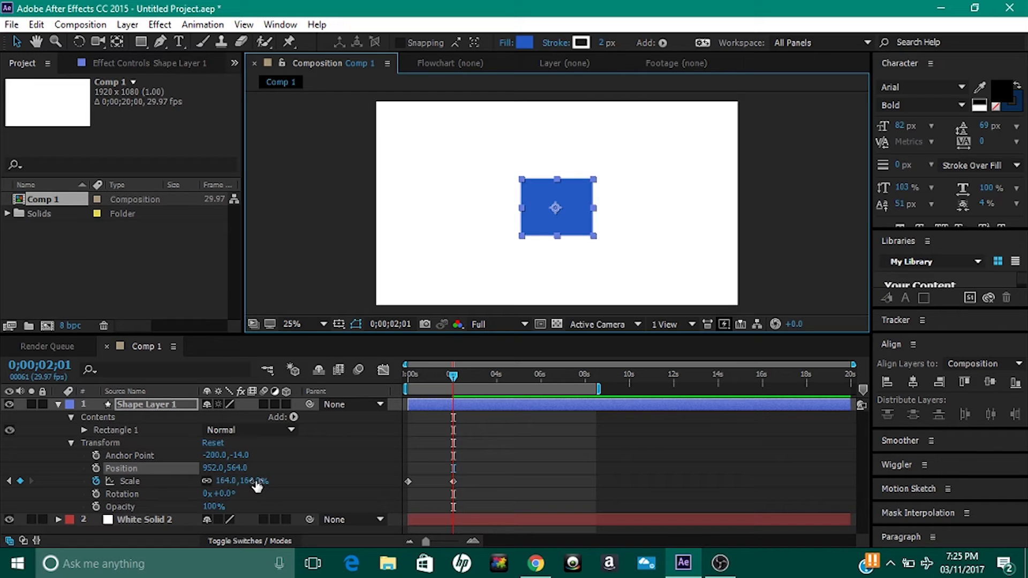
pyautogui.moveTo(440, 376); pyautogui.dragTo(396, 380)
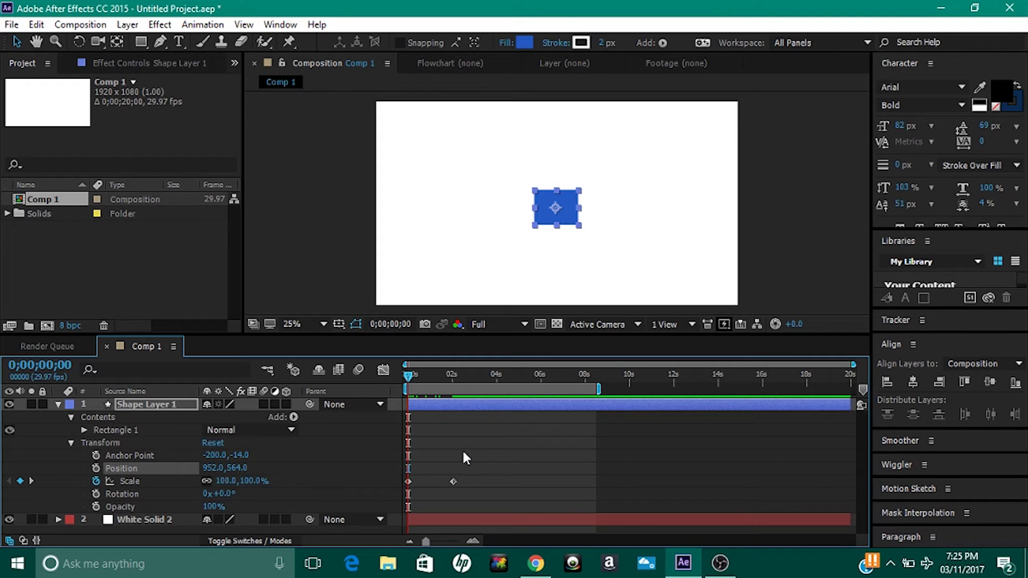
pyautogui.press('space')
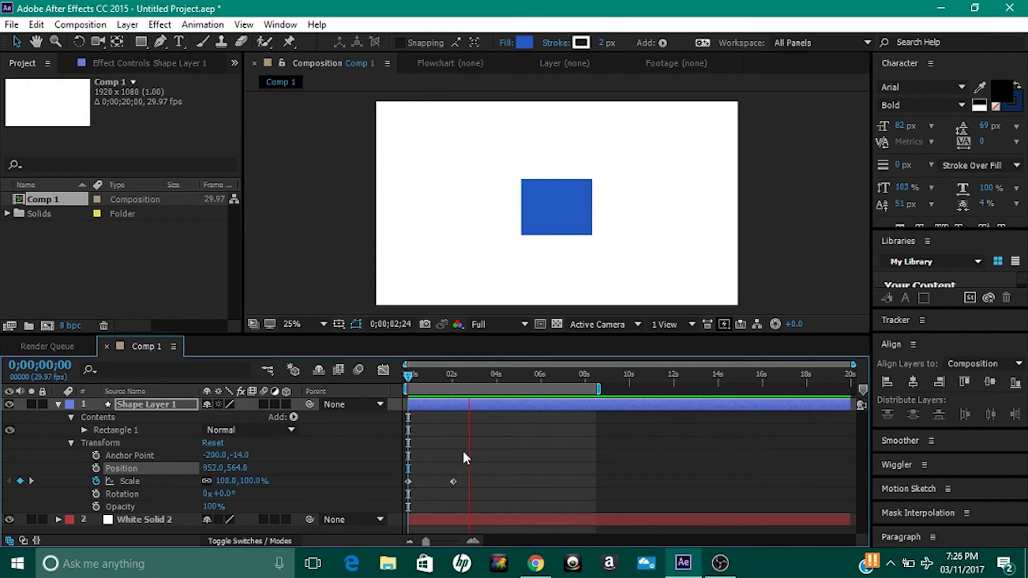
pyautogui.press('space')
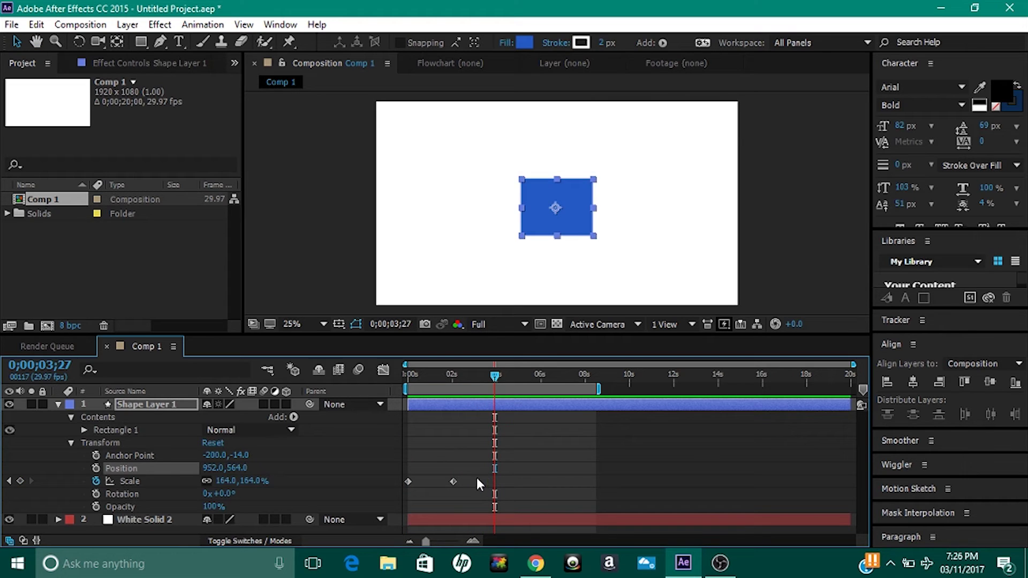
# Apply Easy Ease to both Scale keyframes and show their speed graph
pyautogui.moveTo(477, 478); pyautogui.dragTo(402, 485)
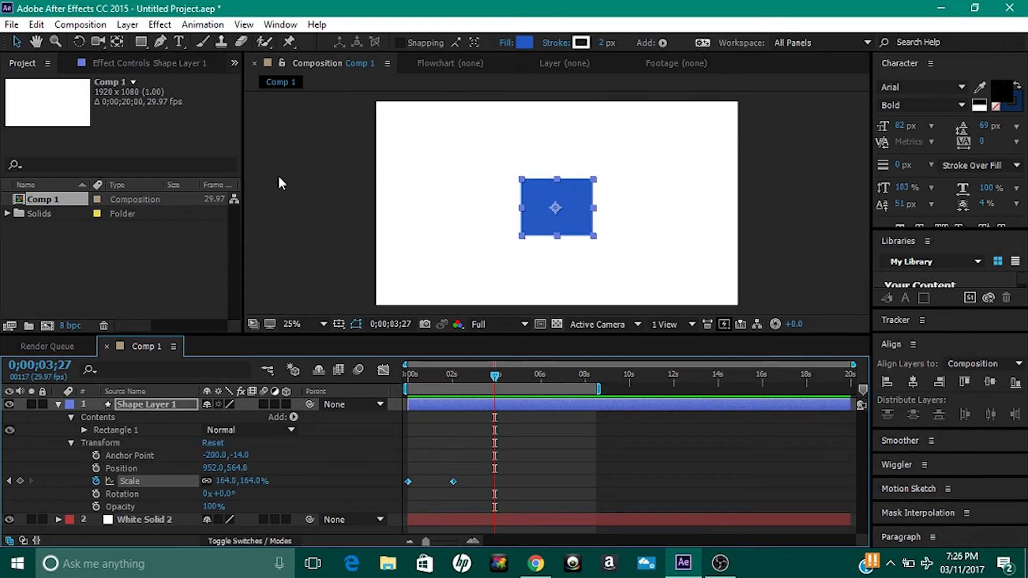
pyautogui.click(203, 25)
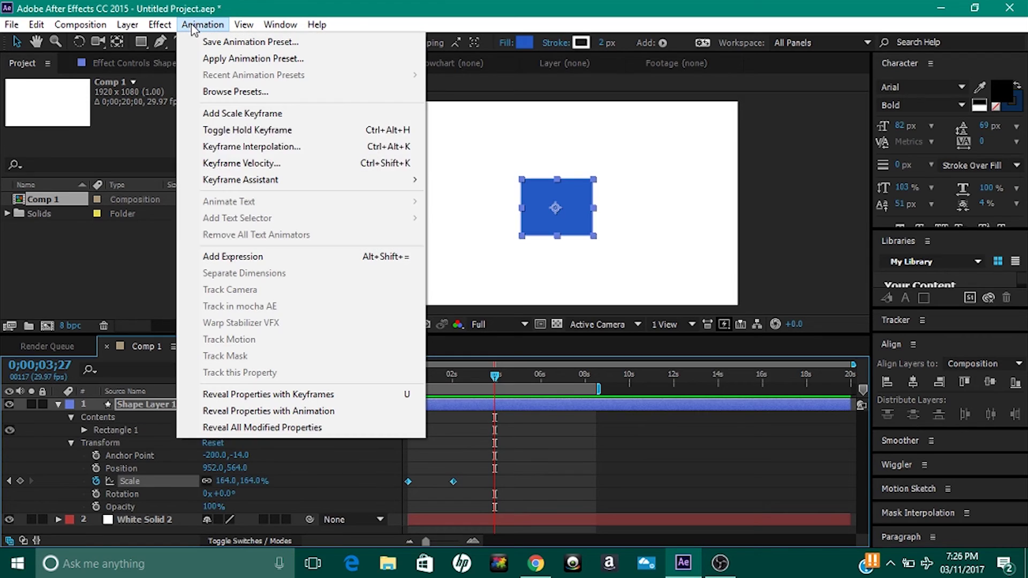
pyautogui.moveTo(244, 182)
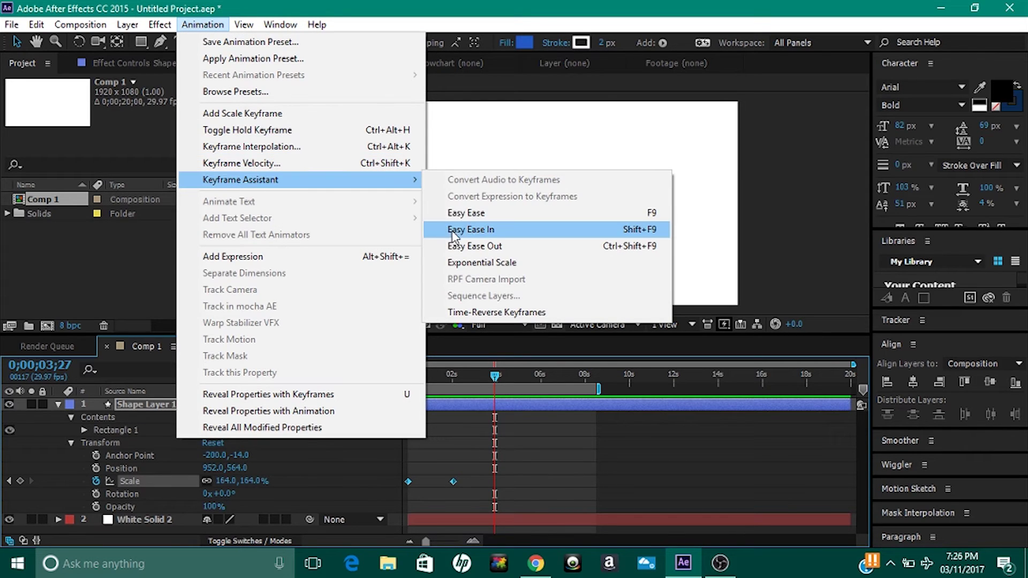
pyautogui.click(467, 221)
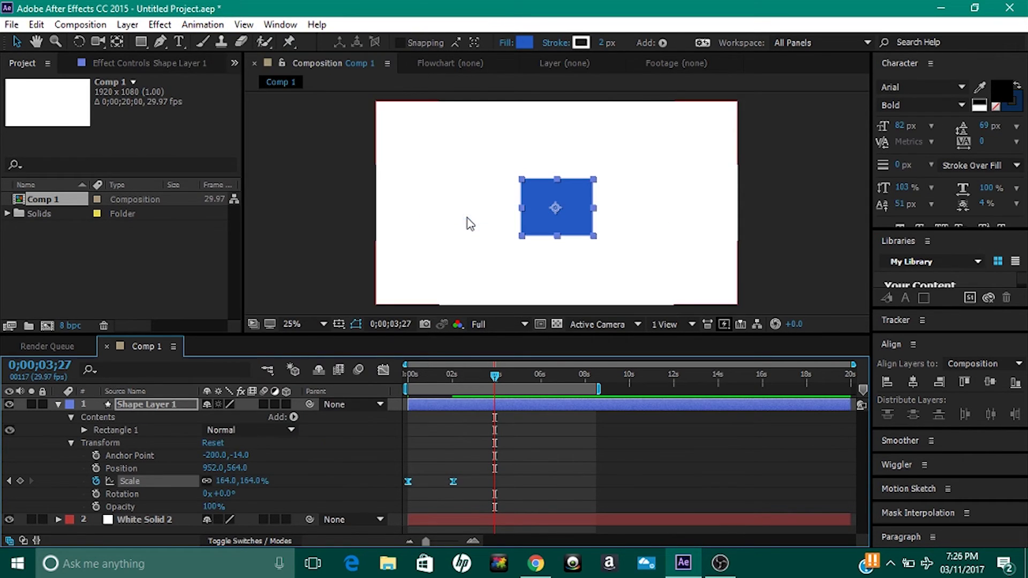
pyautogui.click(383, 370)
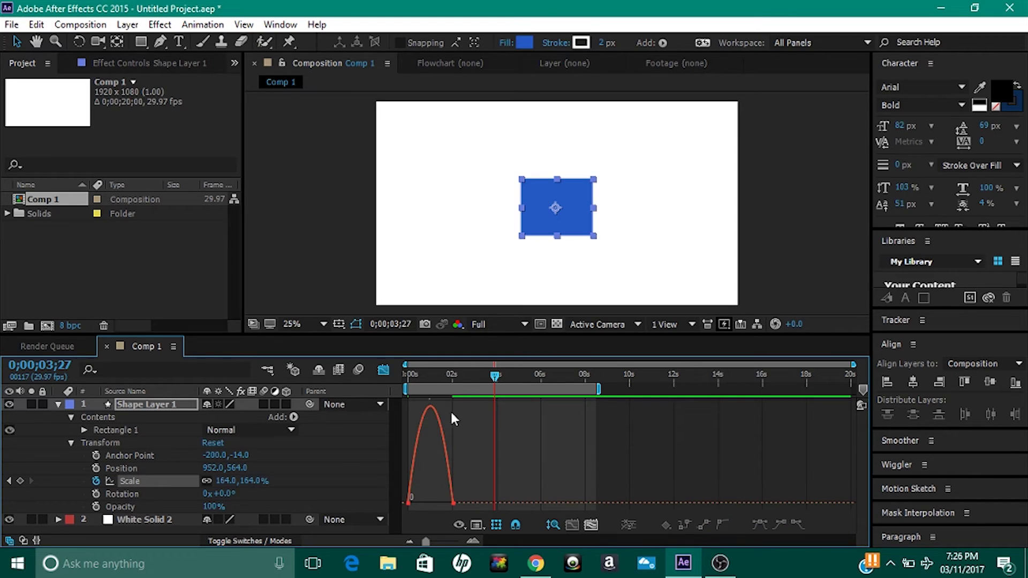
# Raise the second Scale keyframe's influence to 100% so speed spikes near 500 %/sec, then preview the eased scale
pyautogui.click(451, 505)
pyautogui.moveTo(451, 506); pyautogui.dragTo(436, 503)
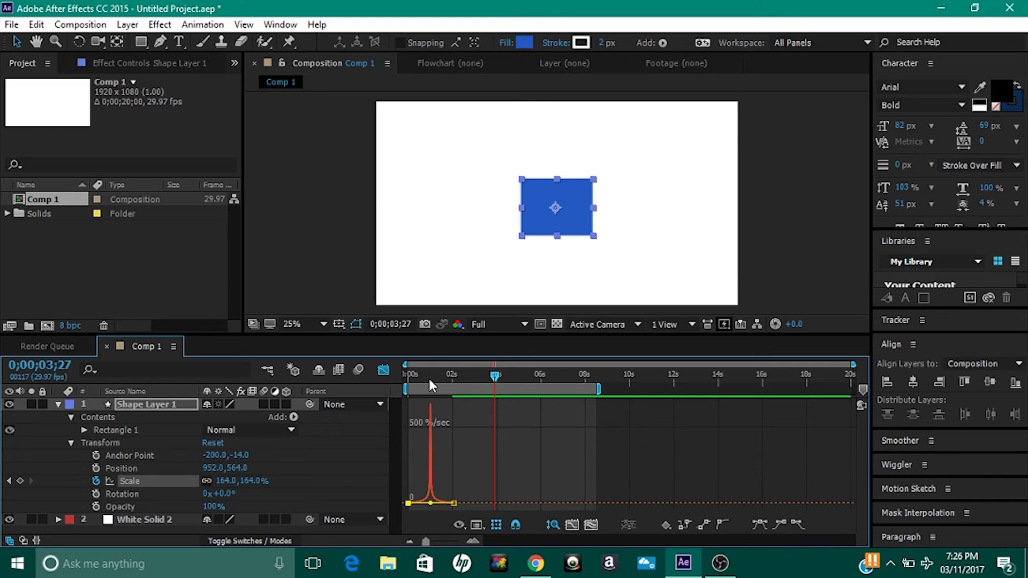
pyautogui.moveTo(429, 377); pyautogui.dragTo(380, 376)
pyautogui.press('space')
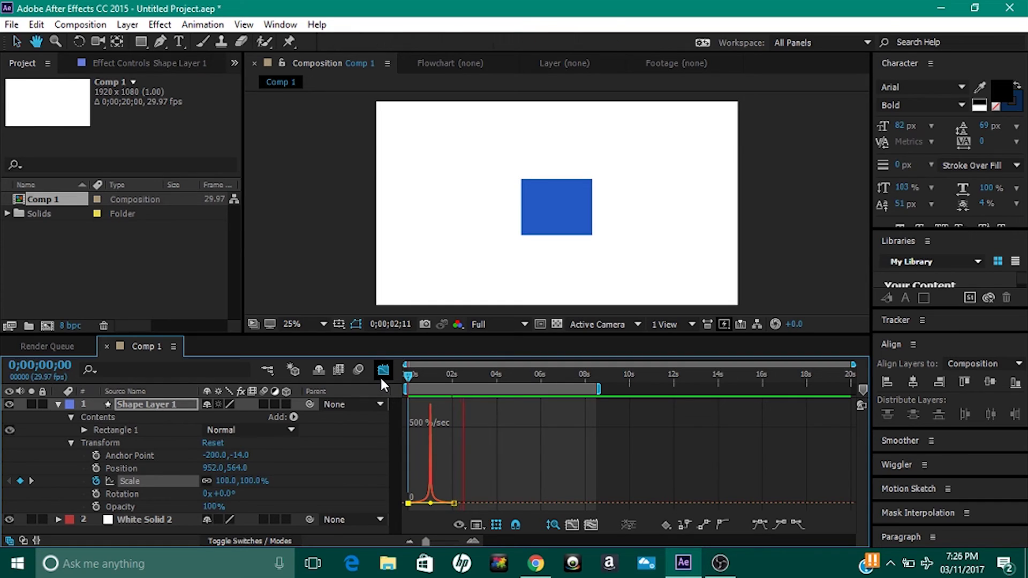
pyautogui.press('space')
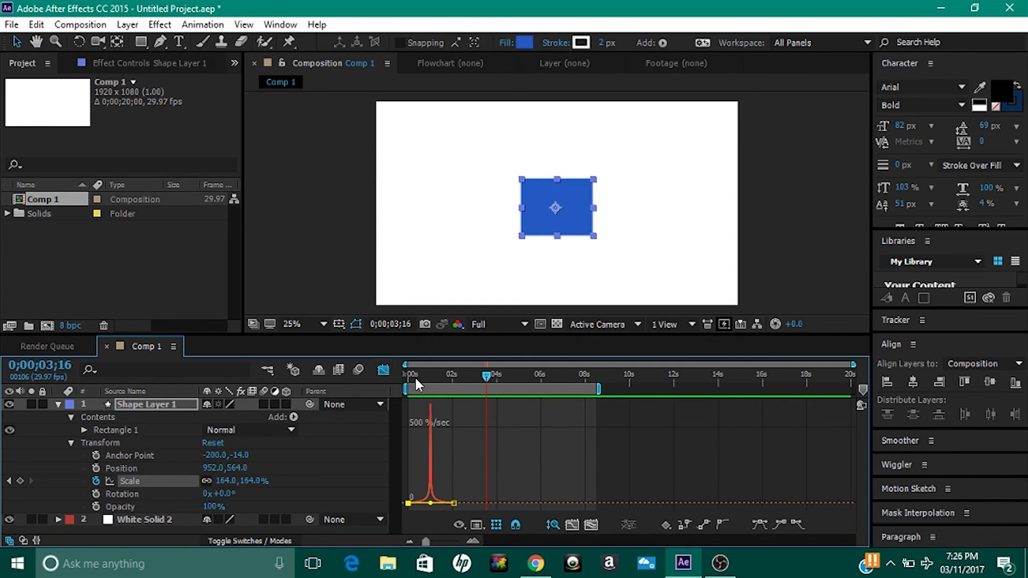
pyautogui.moveTo(435, 378); pyautogui.dragTo(394, 377)
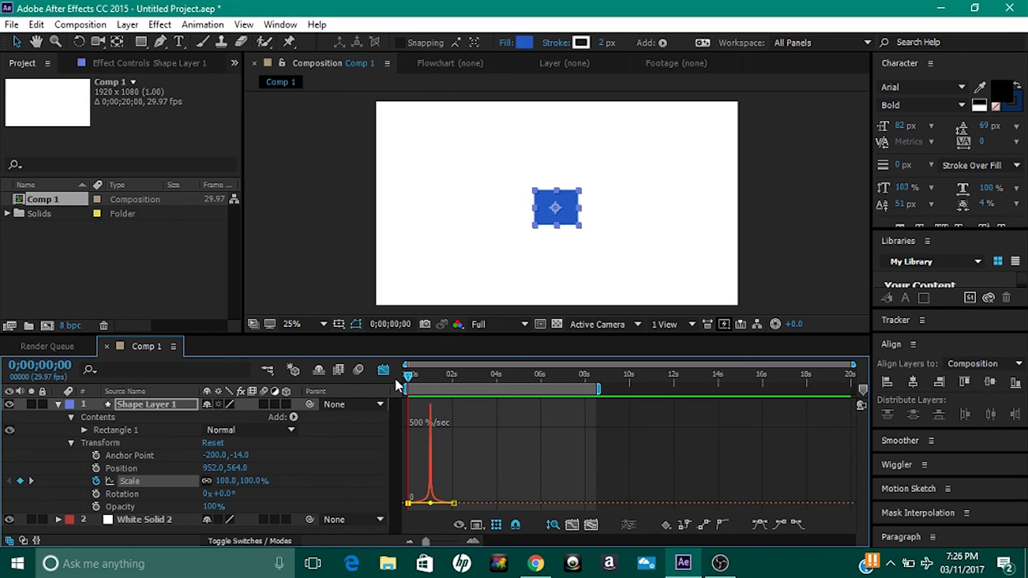